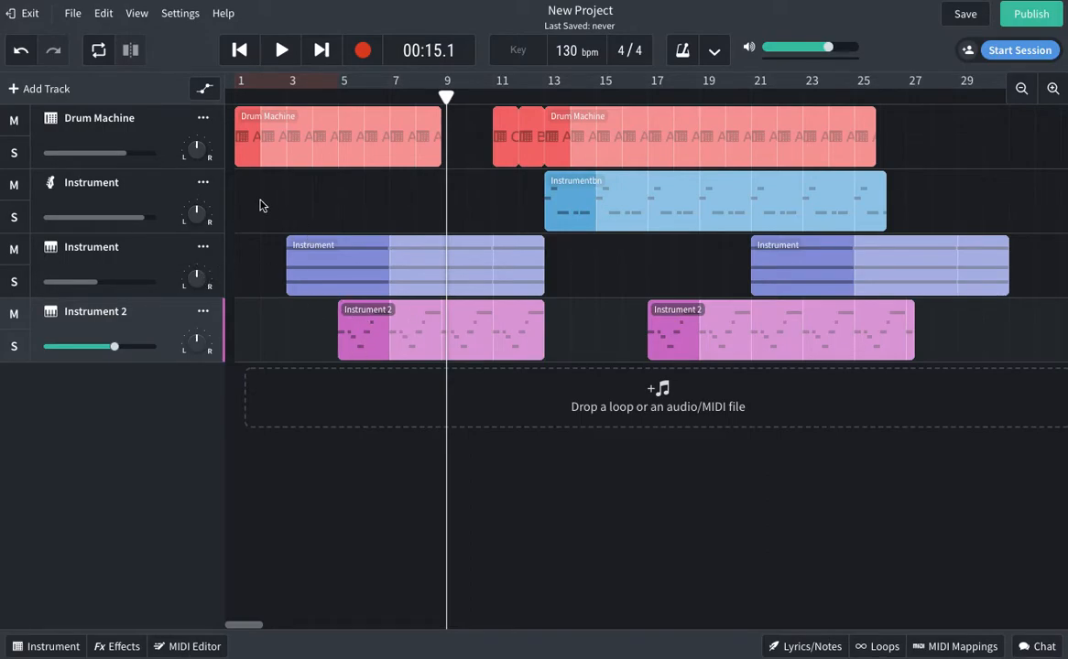
- Add a new MIDI instrument track and open its Grand Piano instrument
click(15, 89)
click(228, 316)
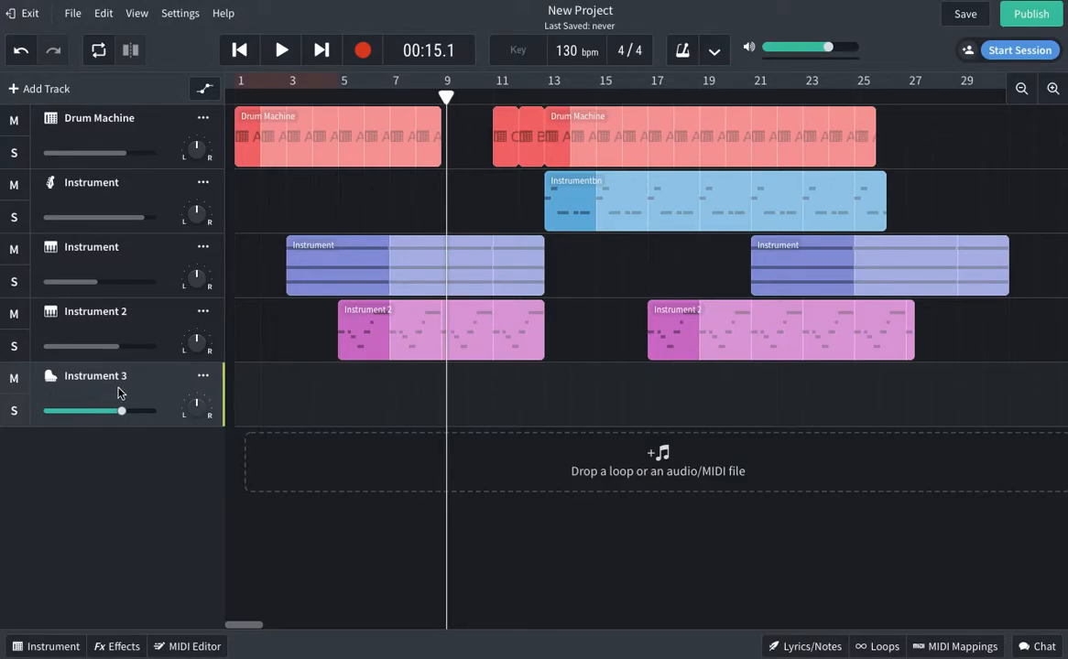
click(46, 649)
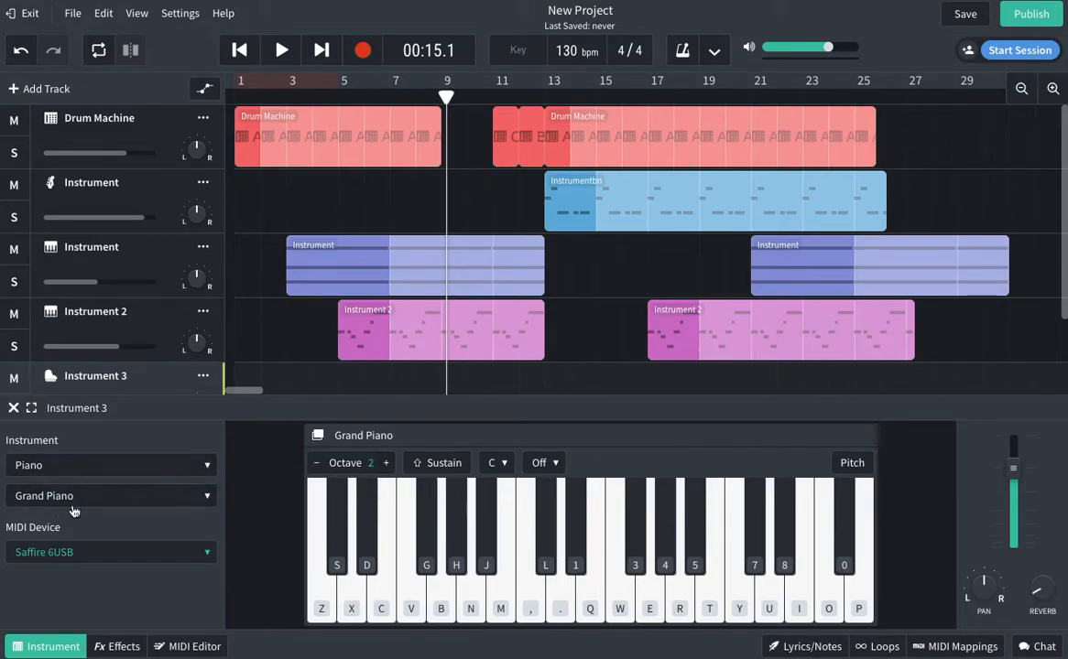
scroll(325, 291, down, 2)
scroll(335, 284, up, 3)
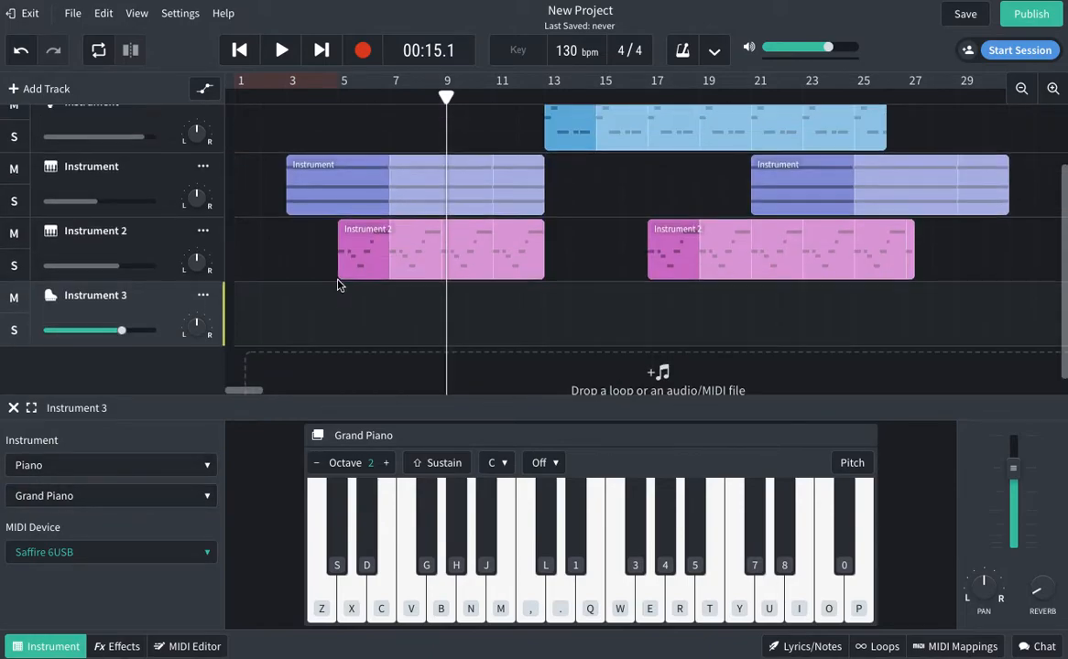
scroll(312, 289, down, 1)
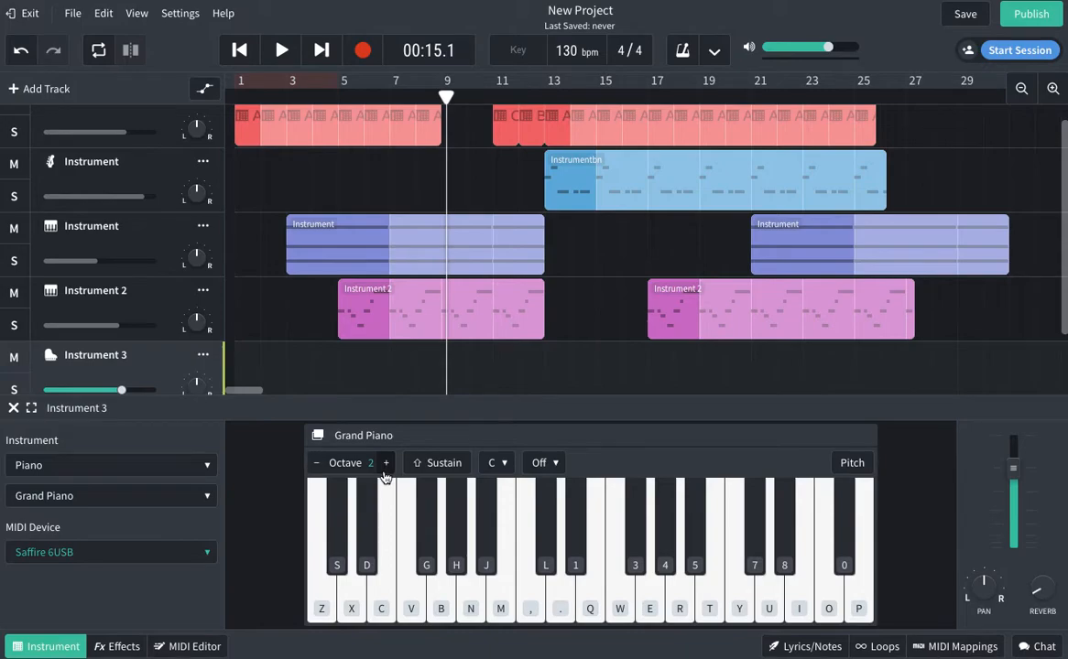
- Rehearse melody notes and three-note chords on the Grand Piano at octave 3, including against the song's playback
key(n)
key(comma)
key(q)
key(period)
key(comma)
key(m)
key(n)
key(b)
key(comma)
key(period)
key(q)
key(period)
key(comma)
key(period)
key(q)
key(n)
key(comma)
key(period)
key(q)
click(281, 49)
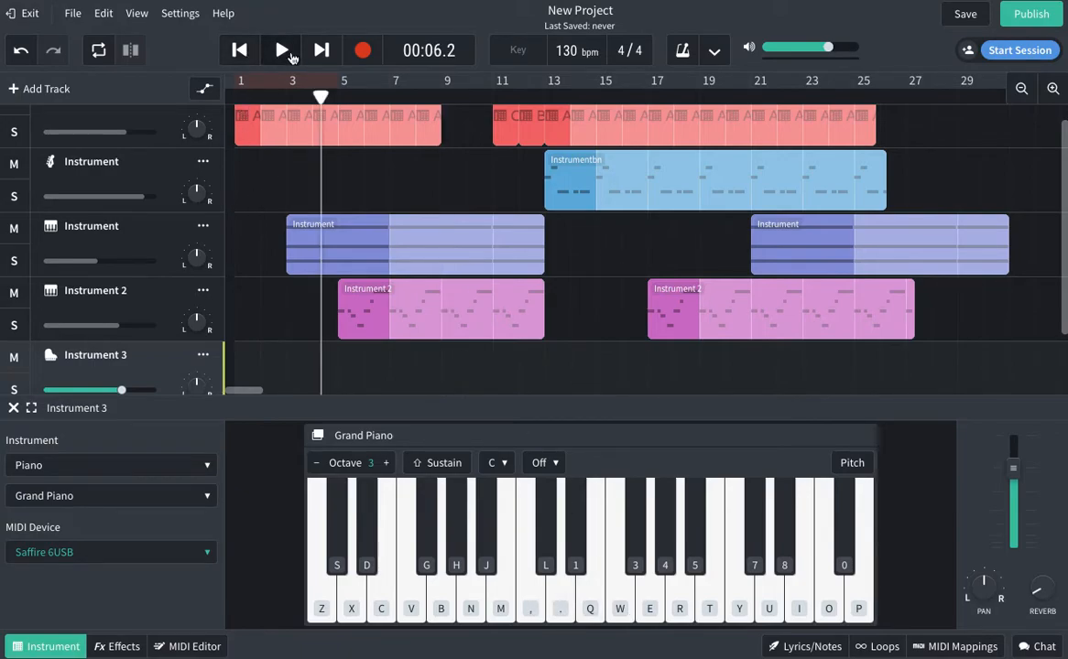
- Record the chords A-C-E, G-B-D, F-A-C and G-B-D on the Instrument 3 track, with recording started from the beginning of the song
click(239, 50)
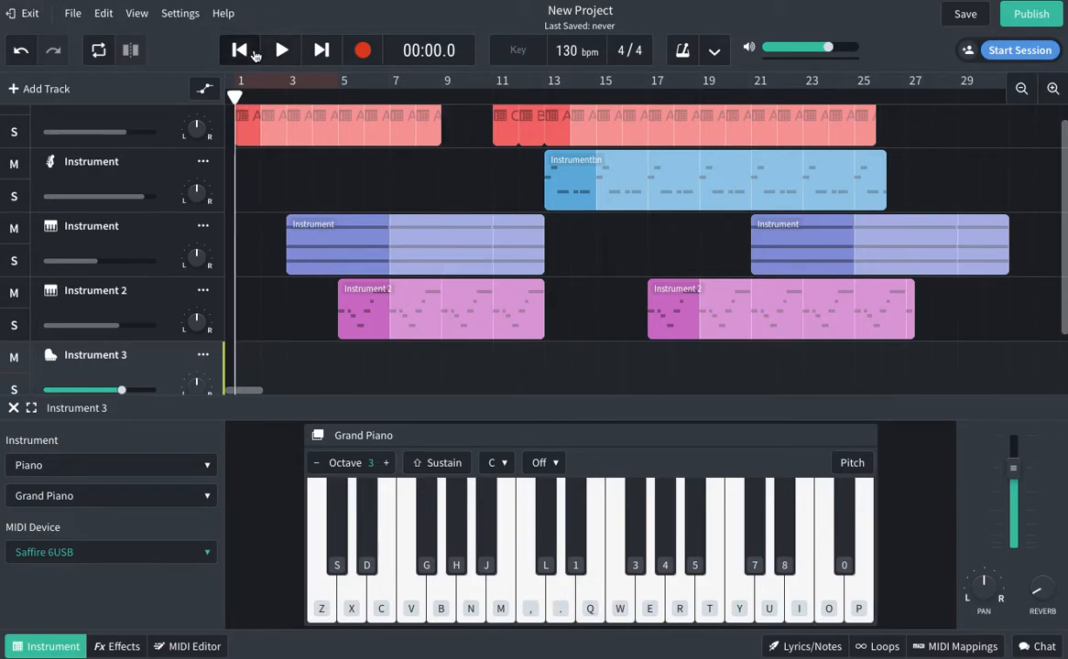
click(364, 54)
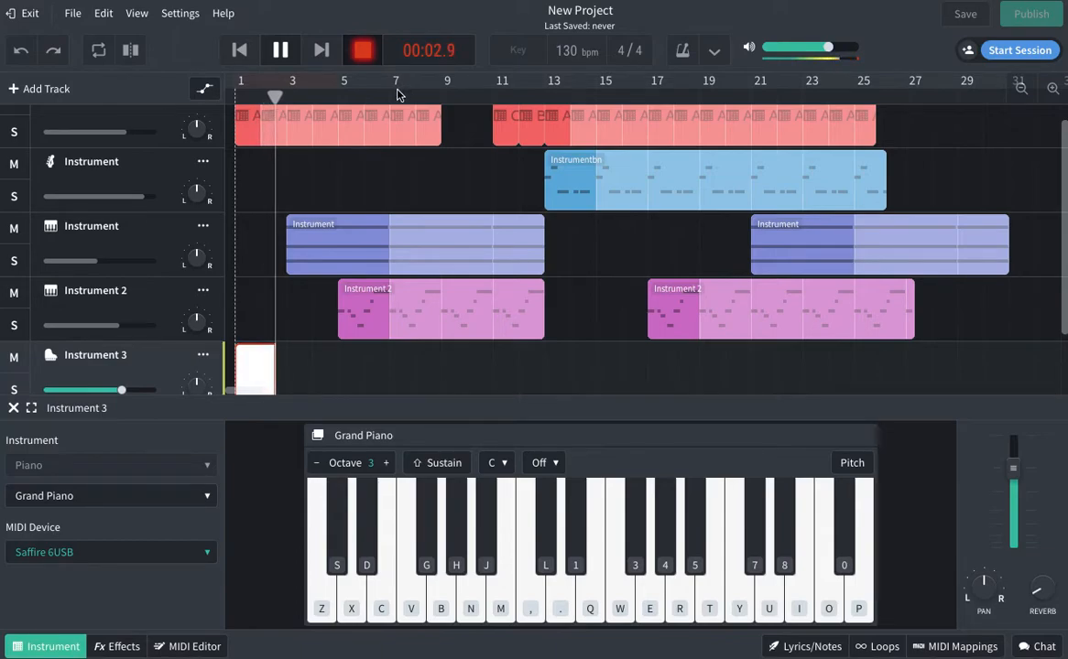
key(n)
key(comma)
key(q)
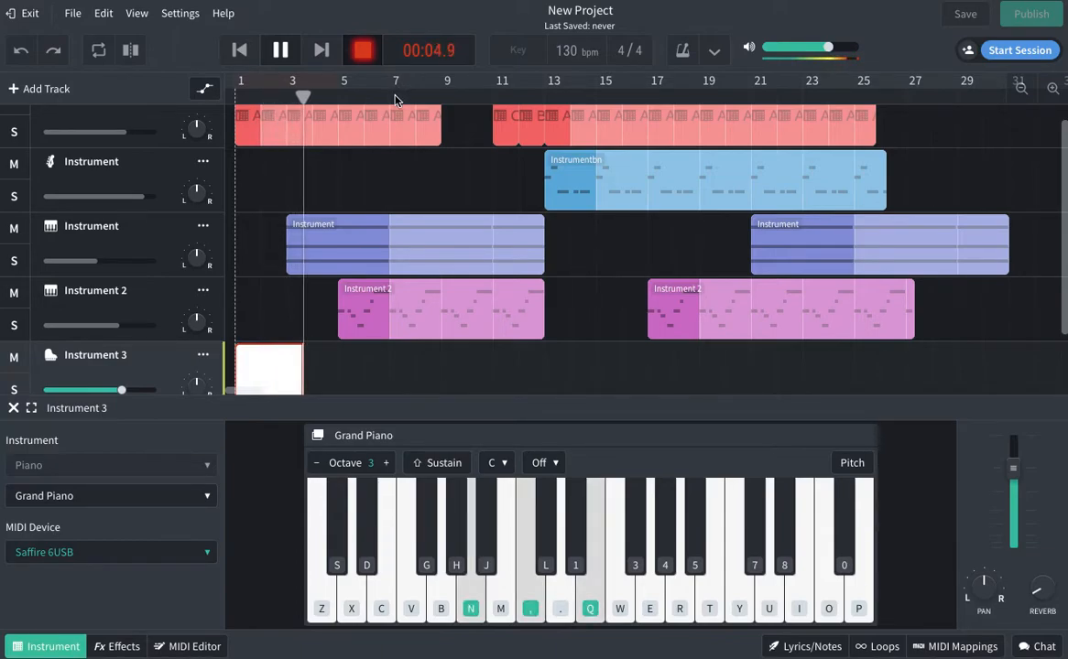
key(n)
key(comma)
key(q)
key(b)
key(m)
key(period)
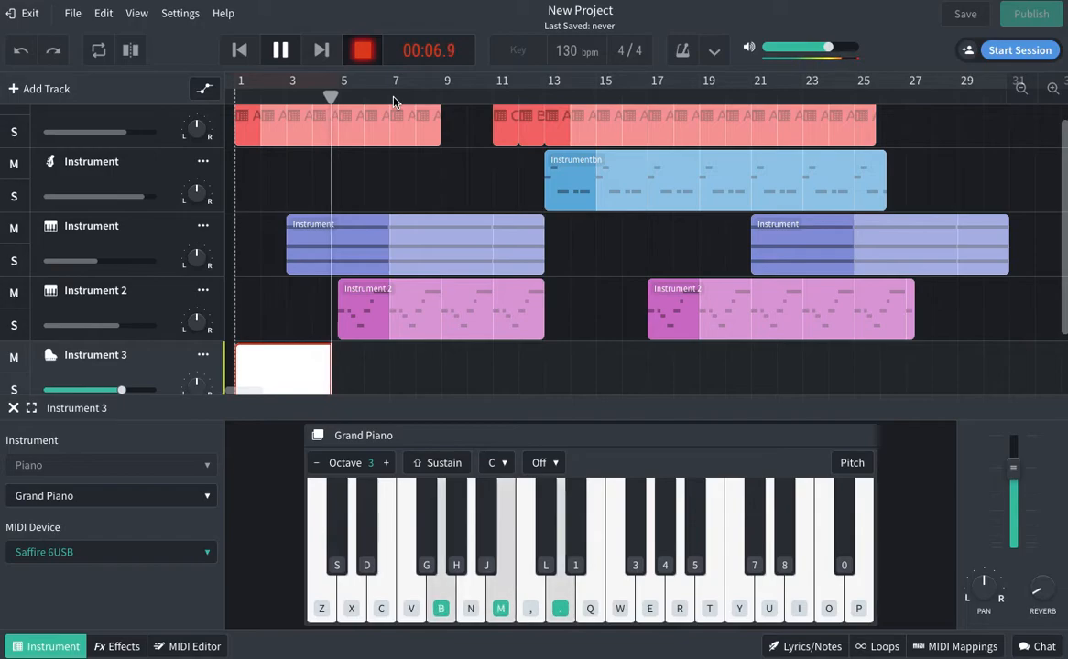
key(v)
key(n)
key(comma)
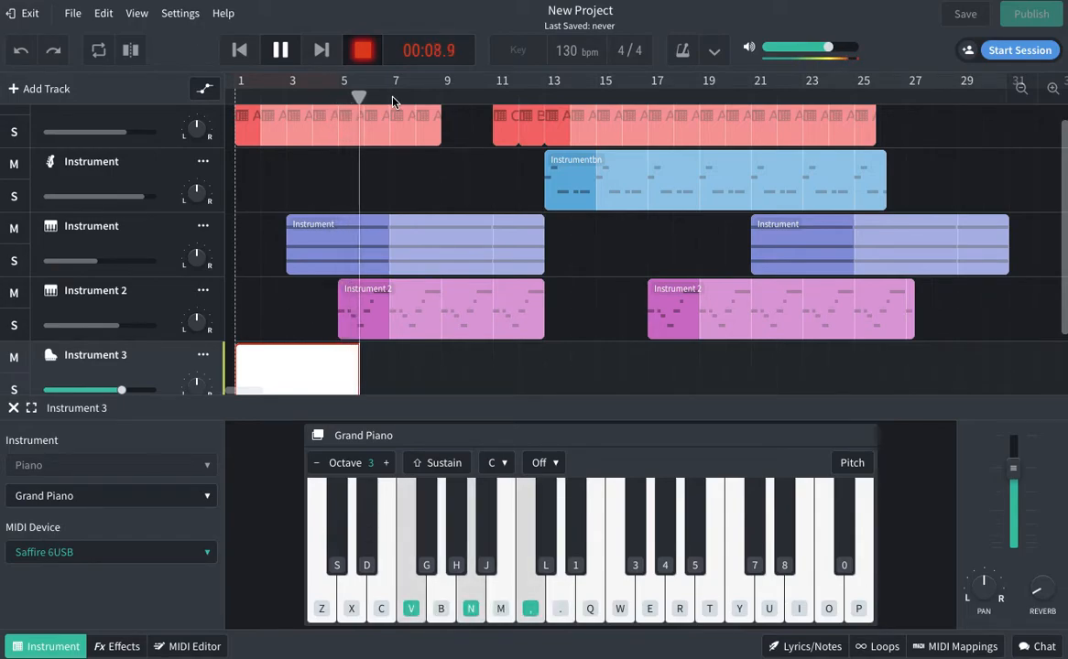
key(b)
key(m)
key(period)
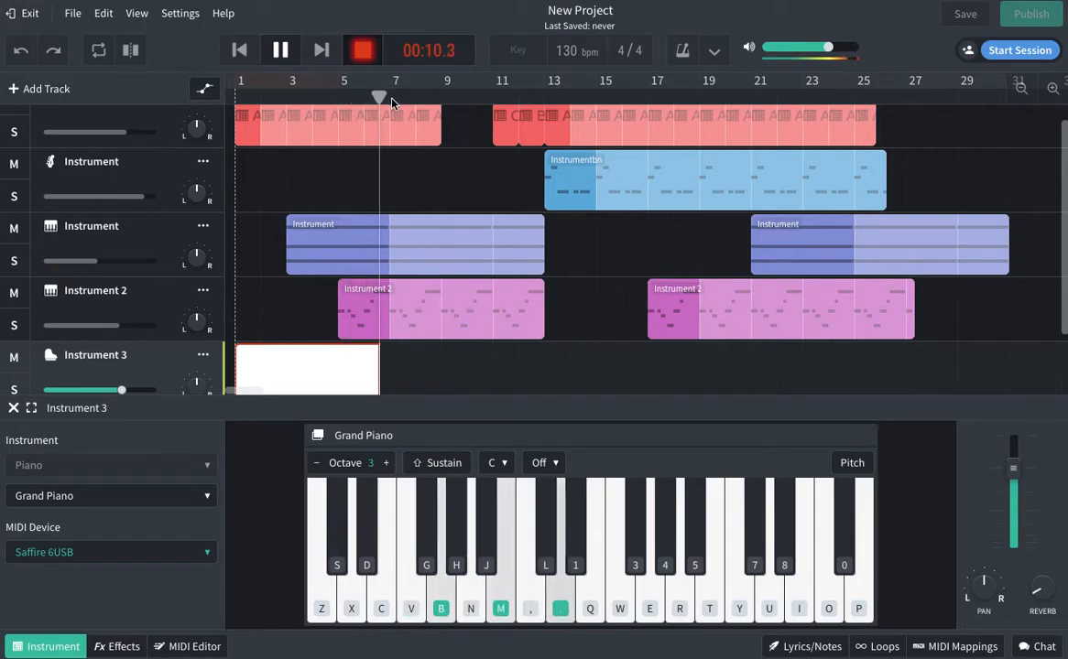
click(356, 61)
- Place the playhead at bar 3, where the notes of the recorded piano region begin
scroll(294, 295, down, 2)
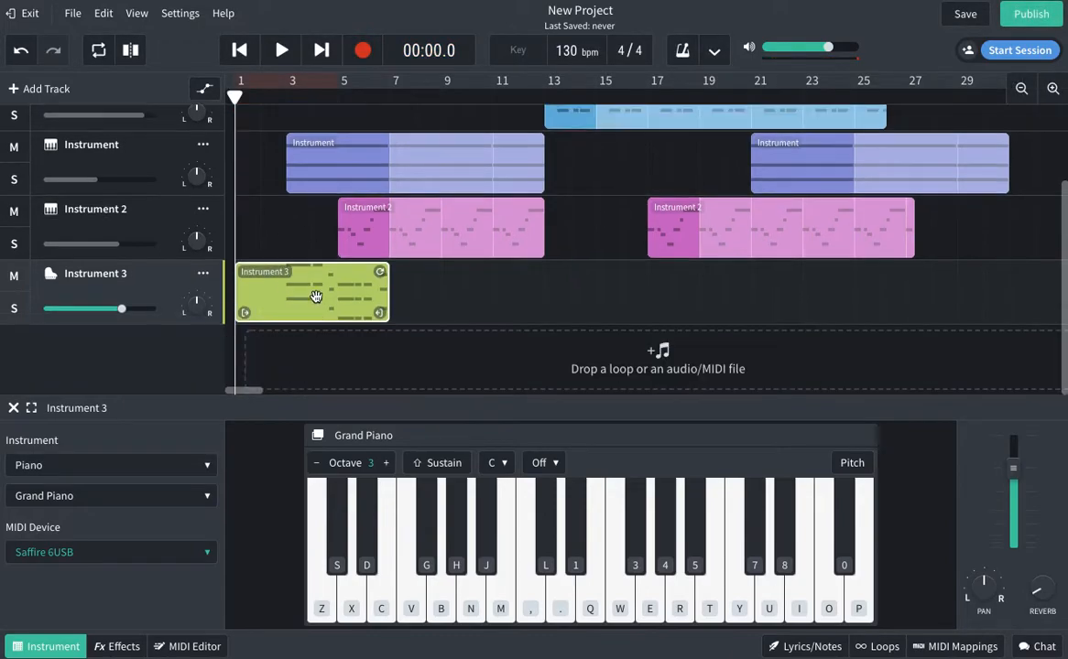
click(1022, 91)
click(1052, 90)
click(1053, 90)
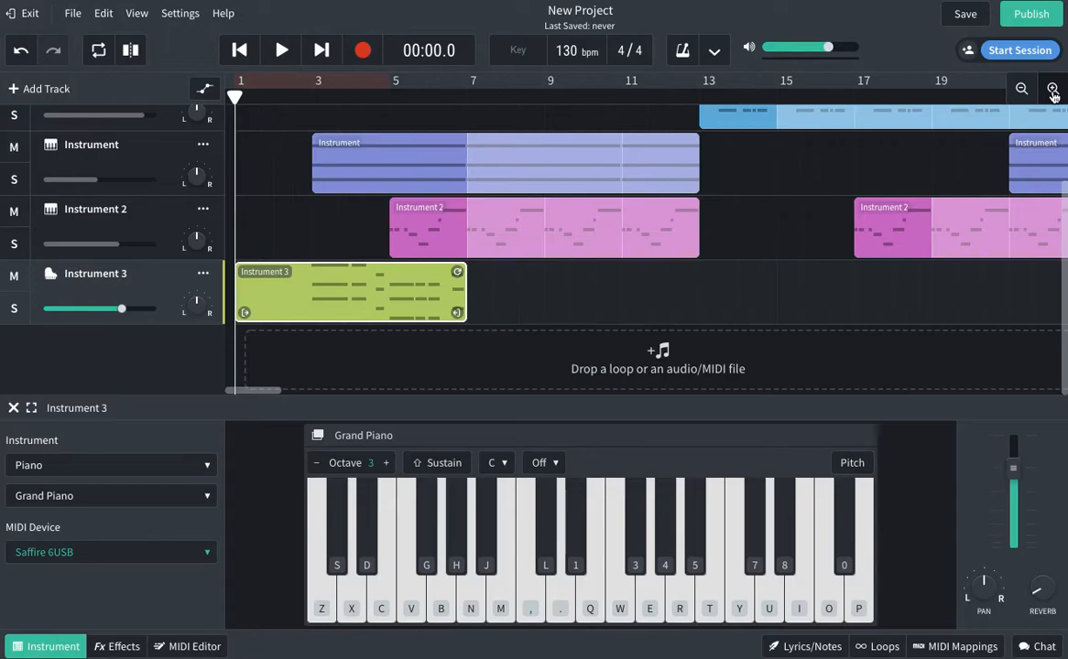
click(1053, 90)
click(375, 239)
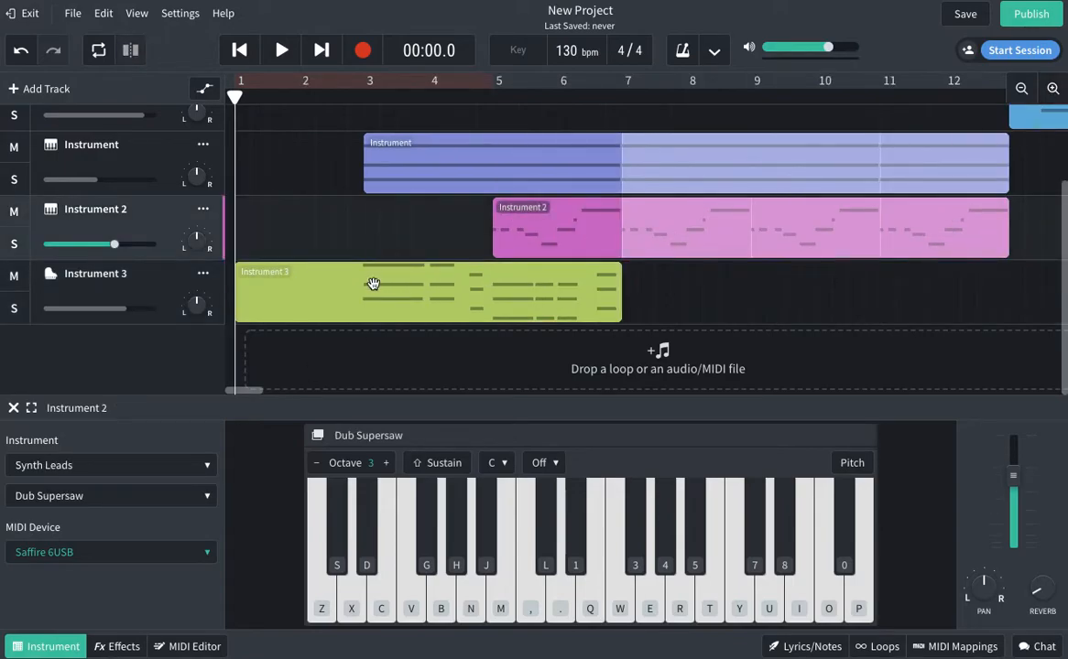
click(335, 86)
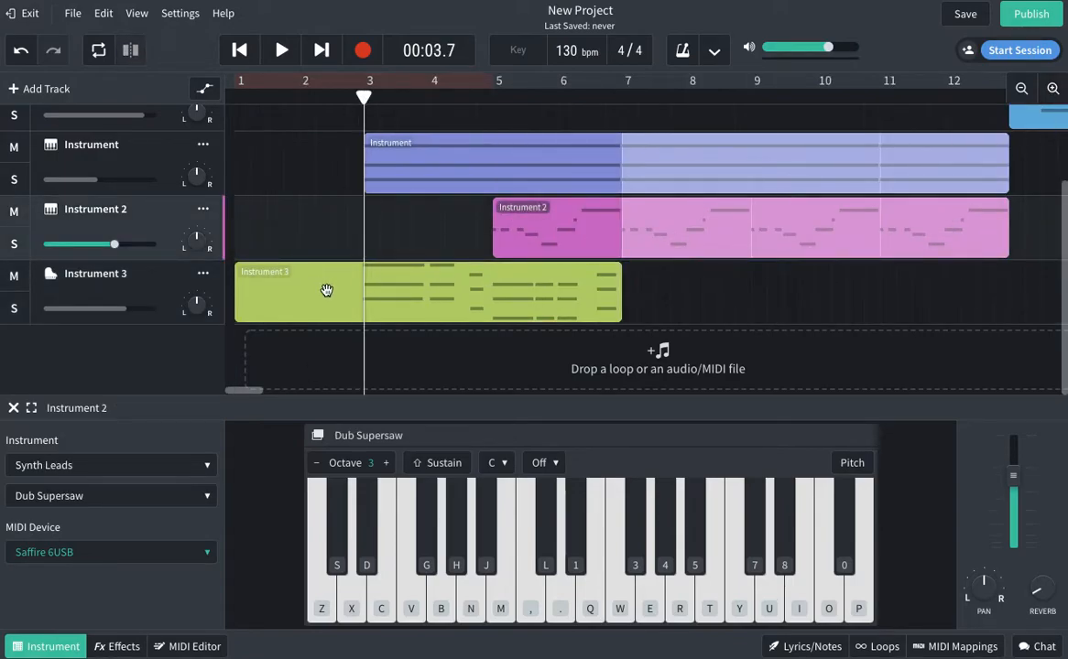
- Quantize all notes of the Instrument 3 region to 1/16 in the MIDI editor
click(293, 290)
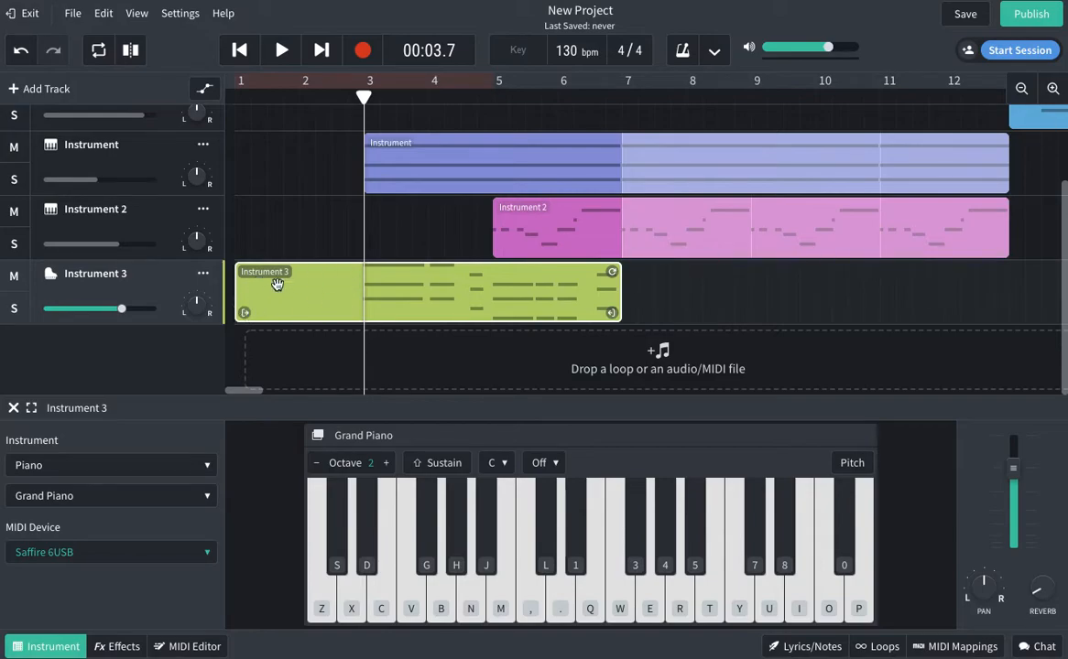
double_click(424, 290)
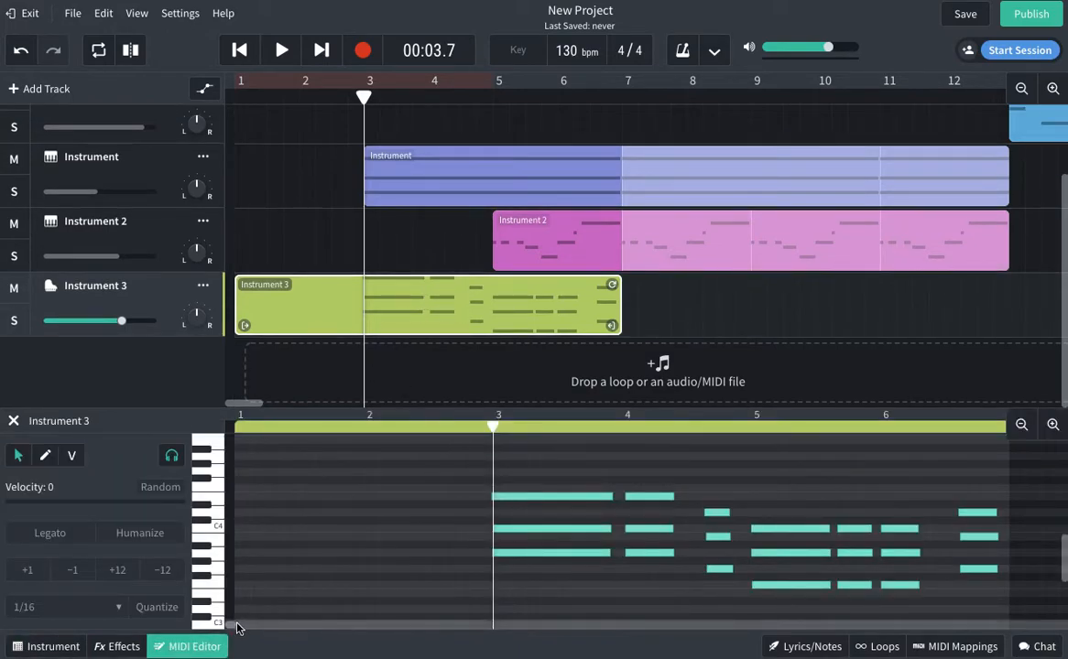
scroll(236, 628, right, 3)
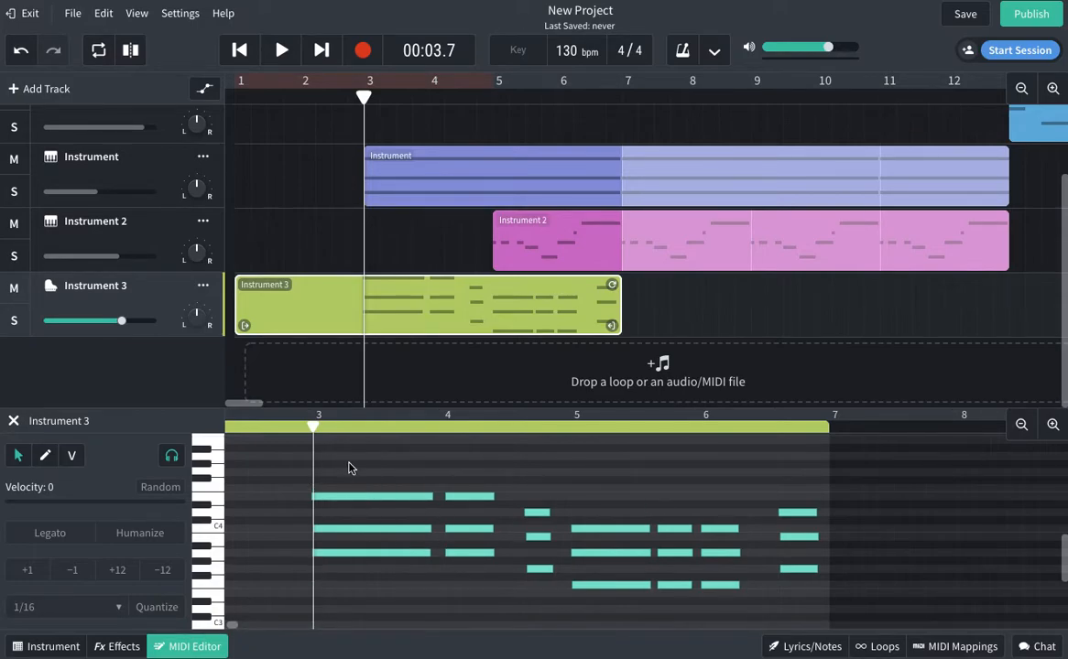
drag(368, 446, 774, 572)
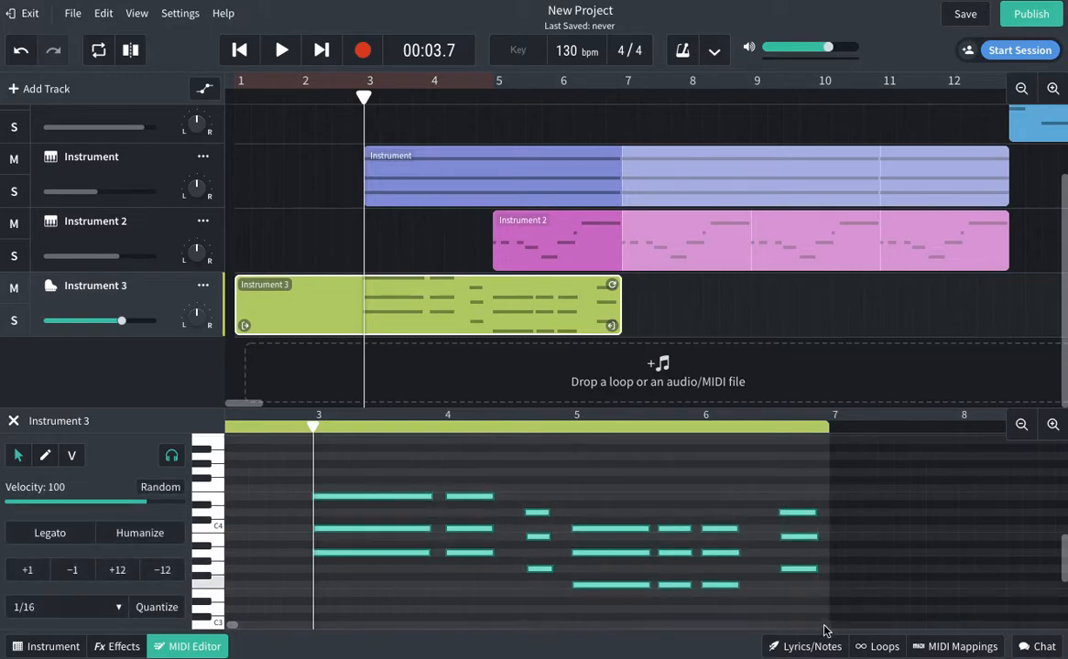
click(157, 607)
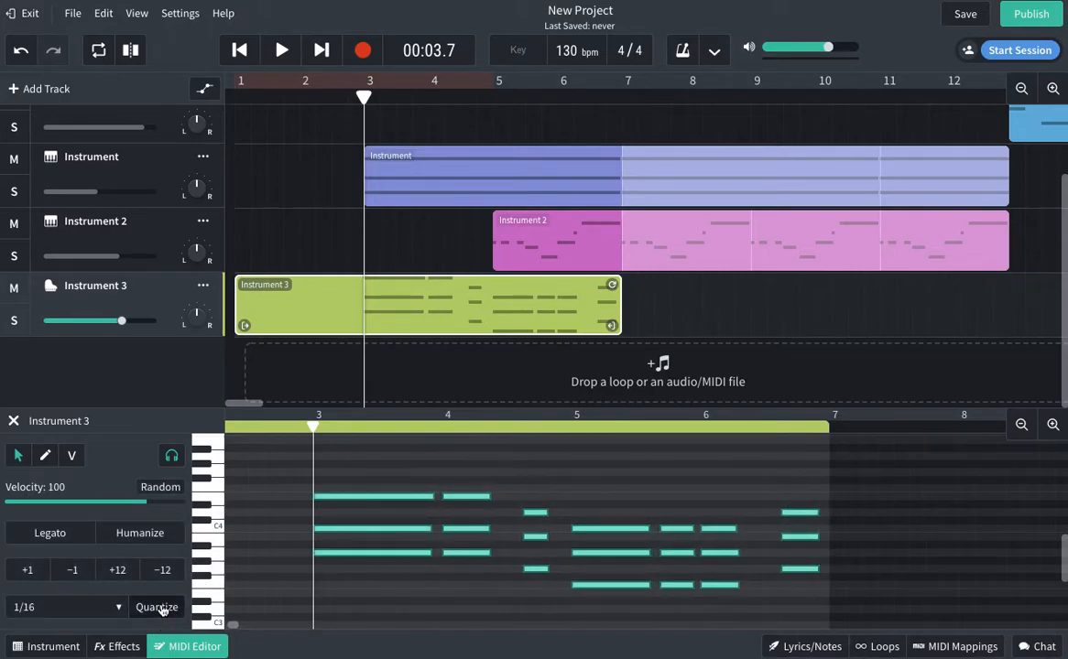
- Trim the empty lead-in off the Instrument 3 region so it starts at bar 3, and place the playhead at its end, bar 7
click(311, 249)
click(240, 325)
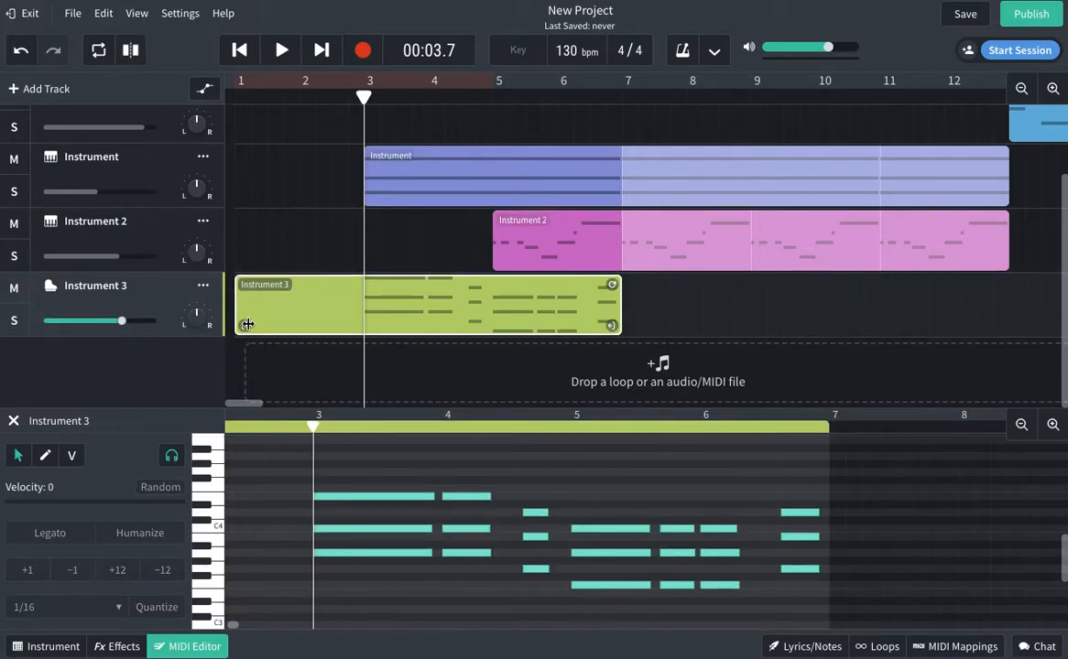
drag(243, 326, 373, 318)
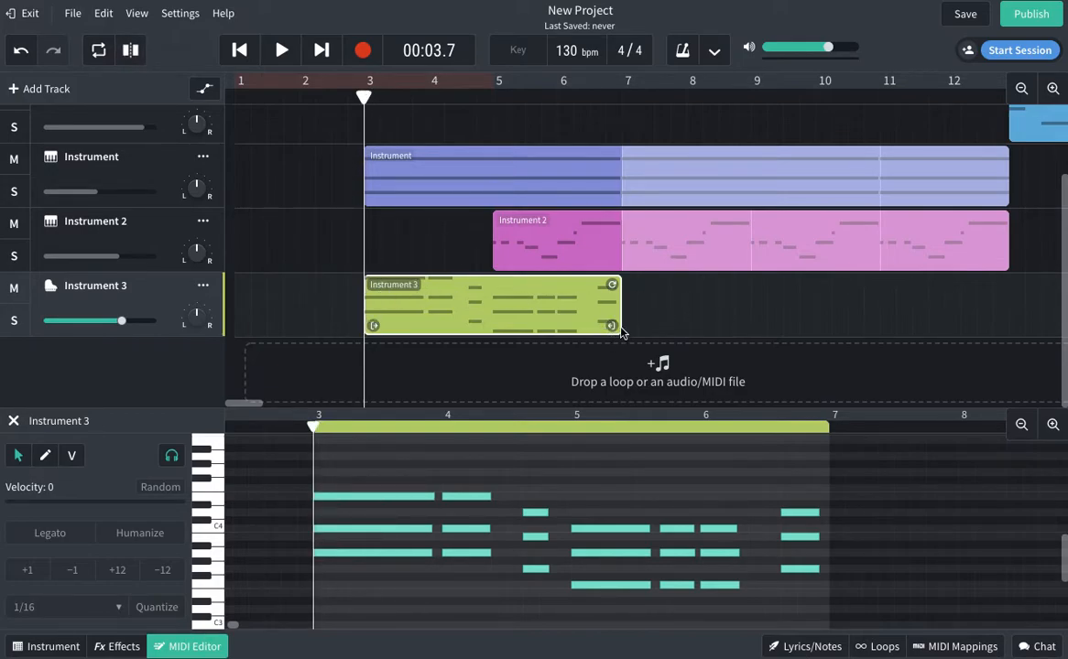
mouse_move(612, 325)
mouse_down()
mouse_move(685, 325)
mouse_move(611, 326)
mouse_up()
click(622, 99)
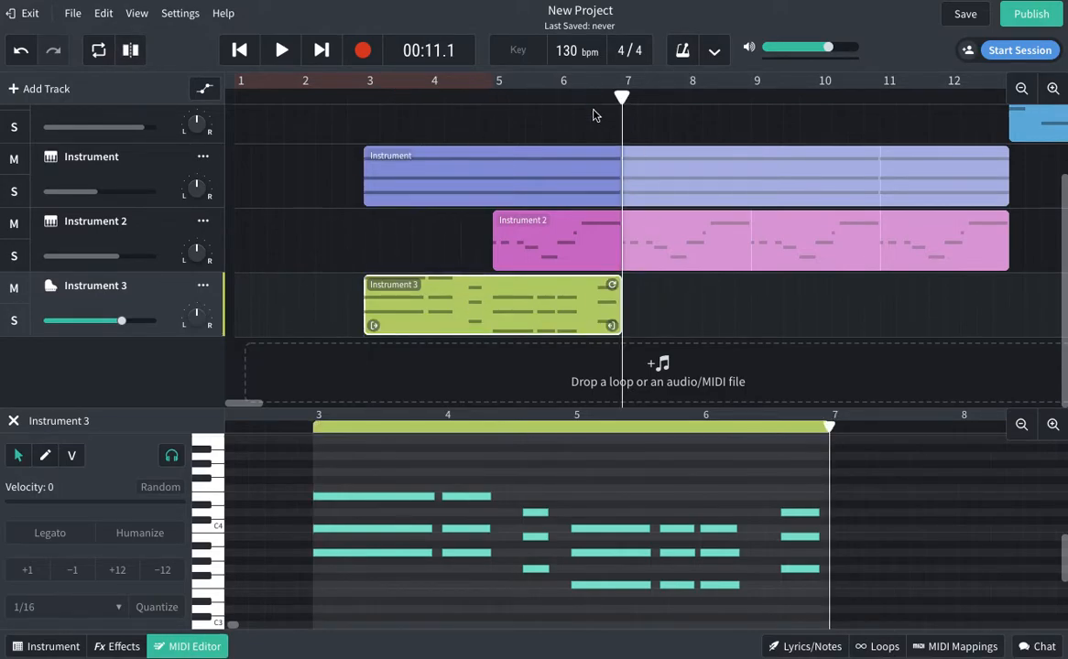
- Move the Instrument 3 region so it starts at bar 9, and loop it up to bar 17
drag(474, 302, 862, 308)
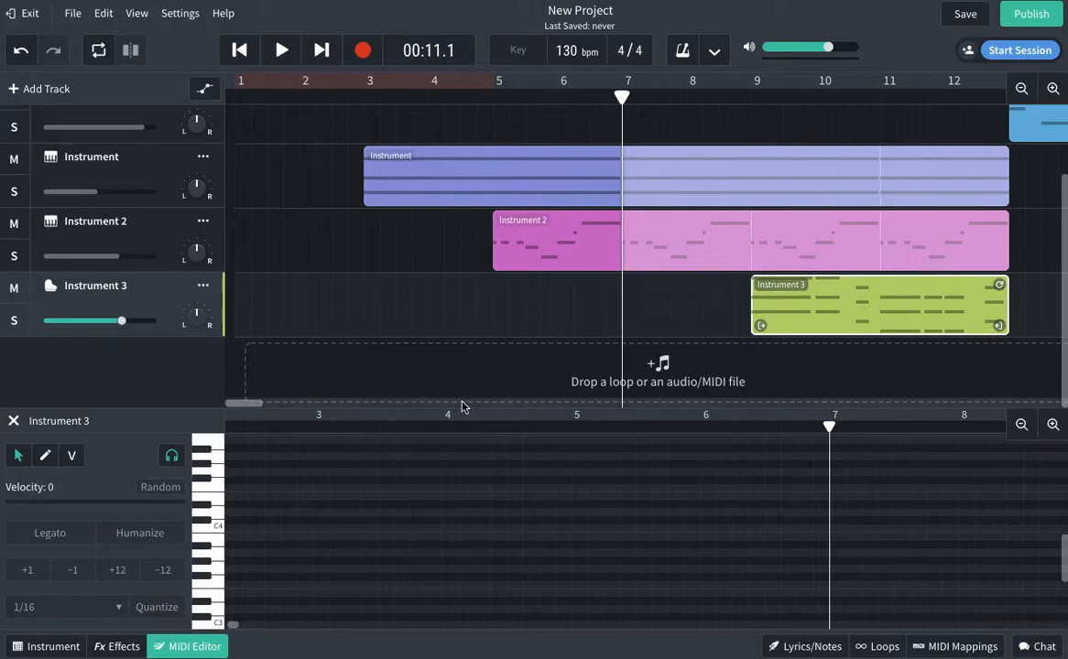
scroll(225, 365, right, 5)
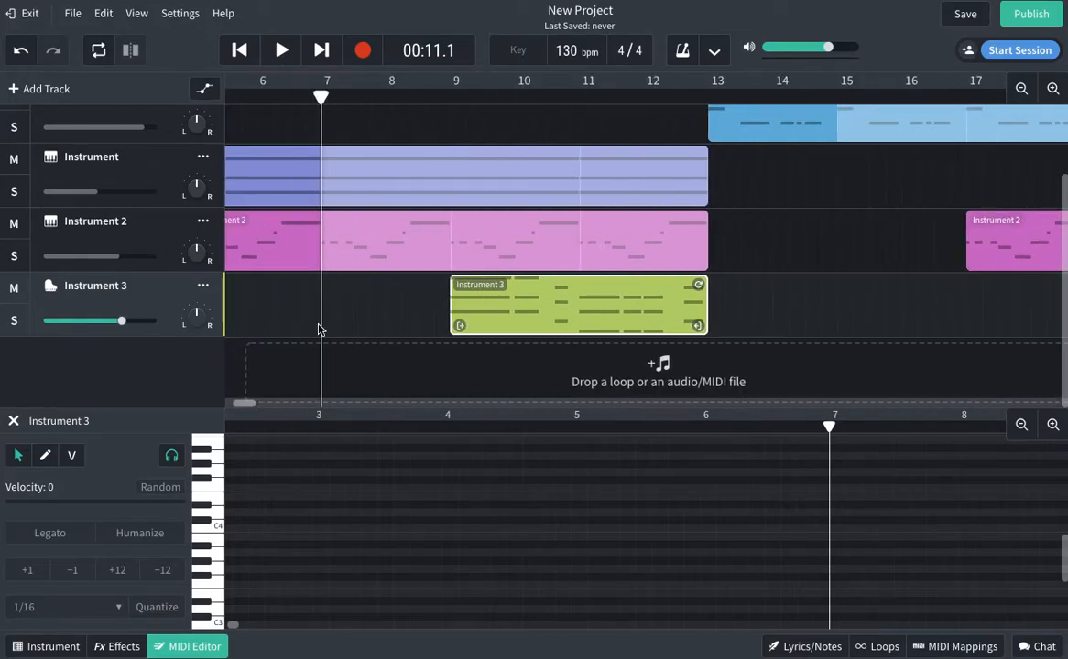
click(450, 92)
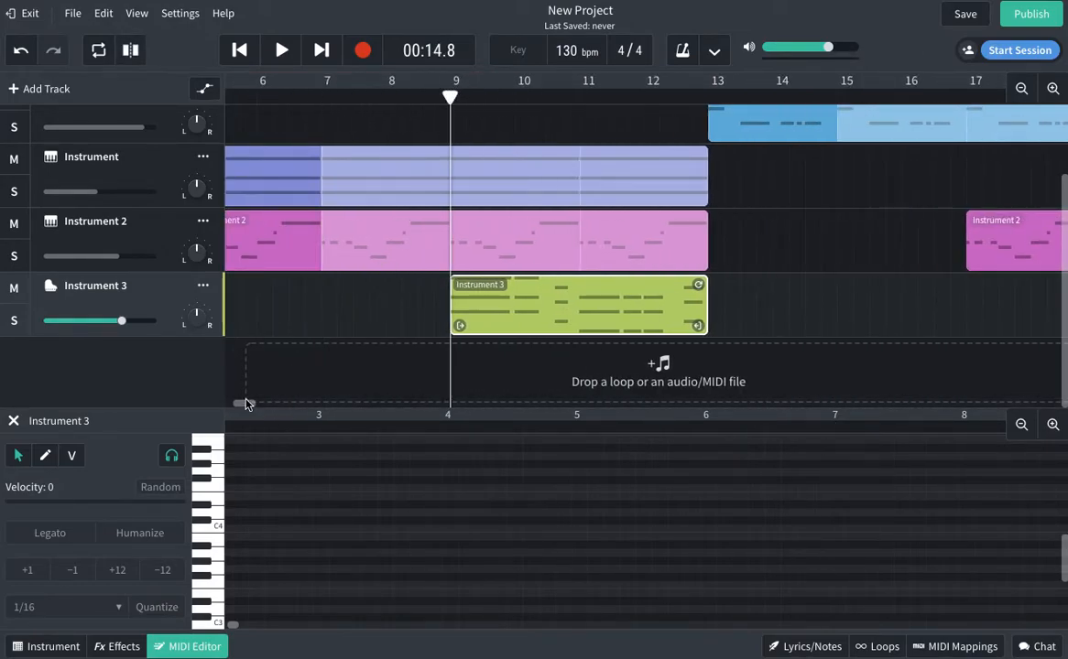
scroll(356, 250, left, 2)
drag(815, 294, 978, 307)
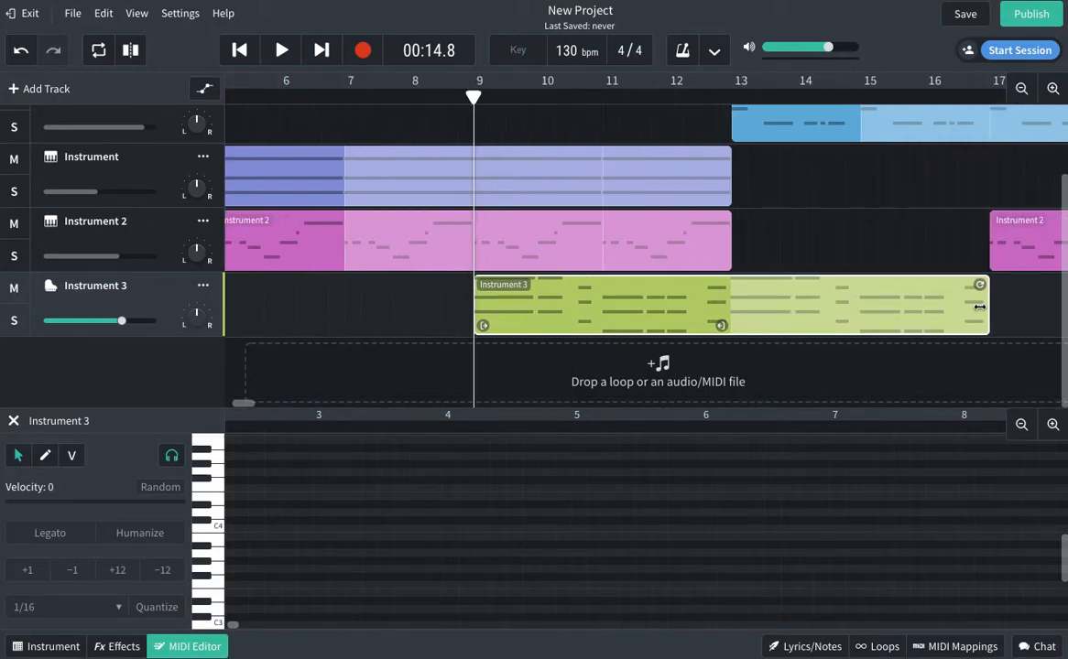
- Play the arrangement from just before bar 9 to hear the looped piano chords with the other tracks
click(426, 100)
key(space)
scroll(586, 160, up, 2)
scroll(586, 169, down, 1)
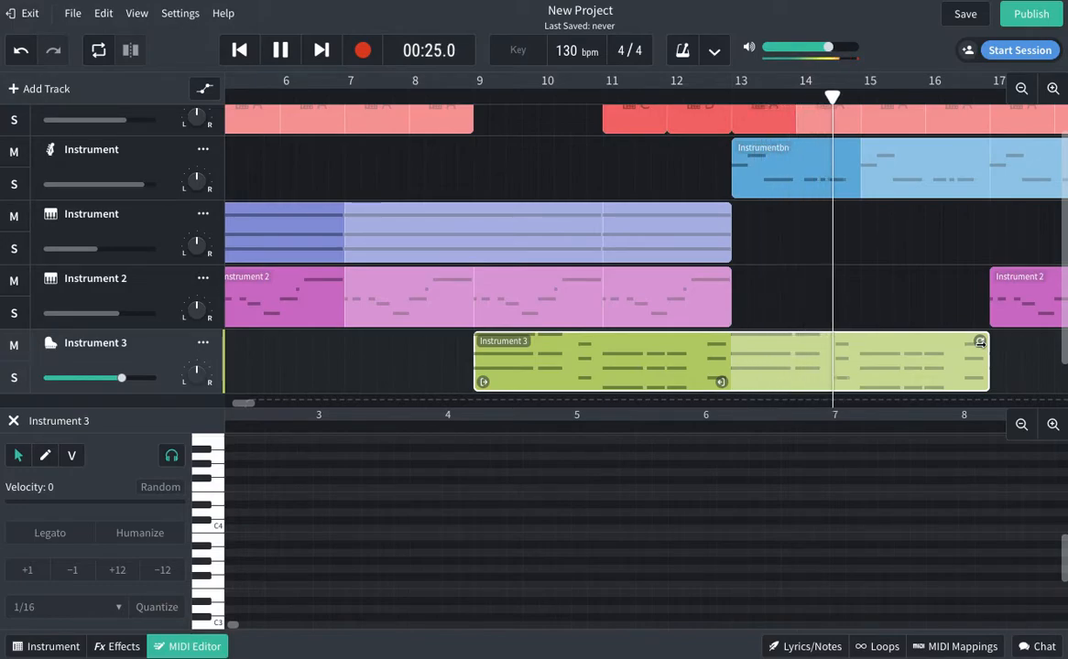
key(space)
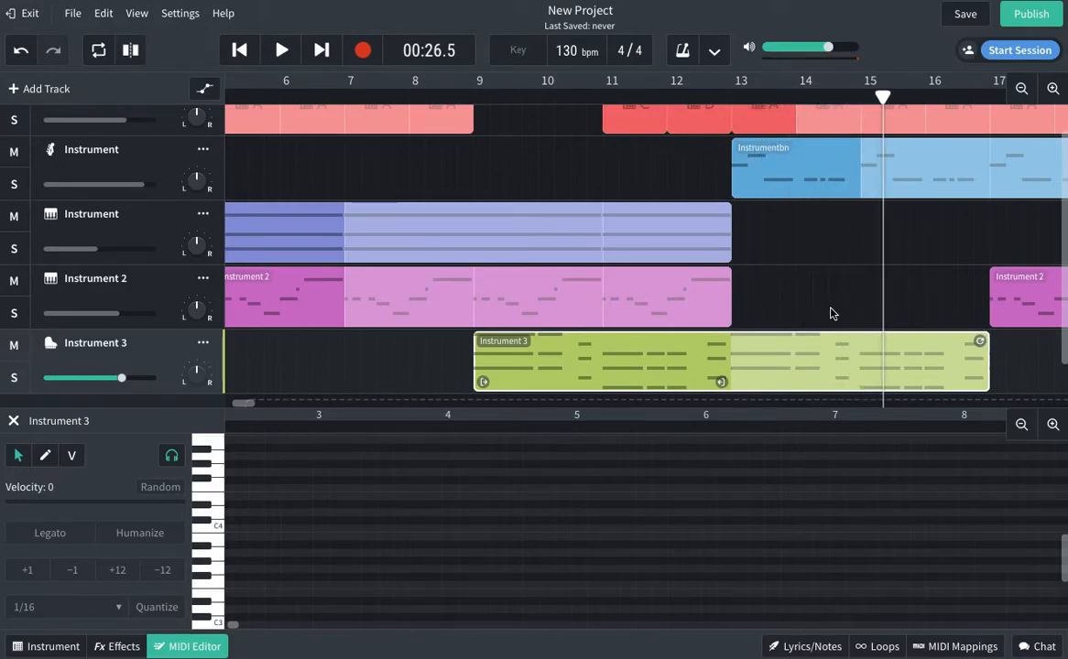
- Reduce the height of the MIDI editor so that all five tracks fit in the arrangement area
click(830, 314)
click(433, 364)
drag(444, 410, 518, 519)
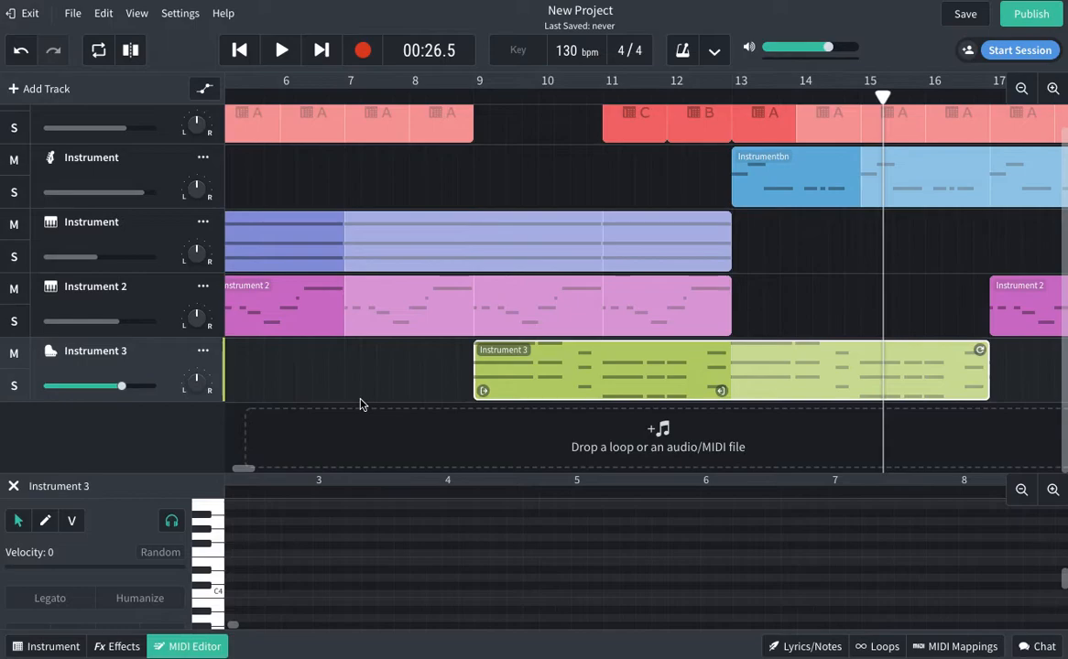
scroll(363, 403, up, 1)
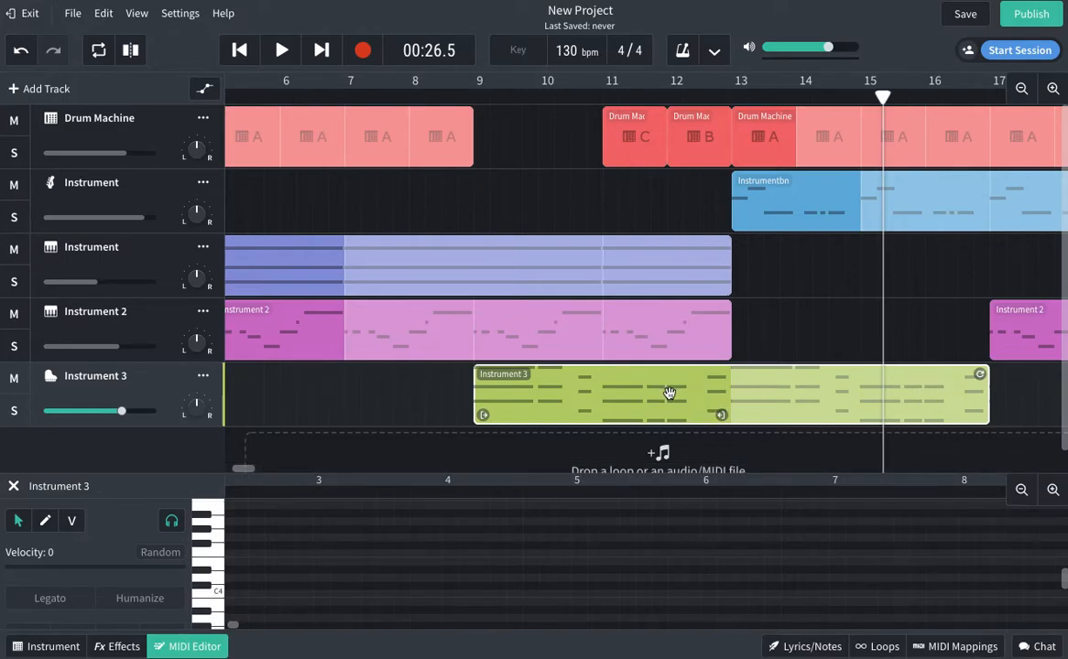
- Add another MIDI instrument track and set its instrument category to Synth Keys
click(25, 92)
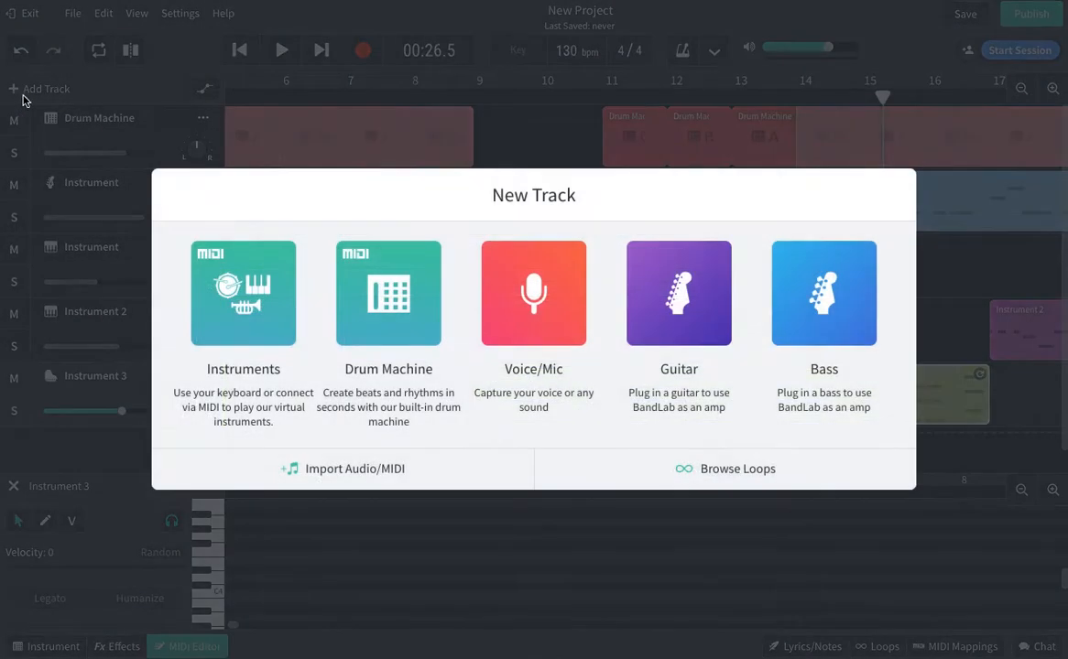
click(243, 291)
click(64, 646)
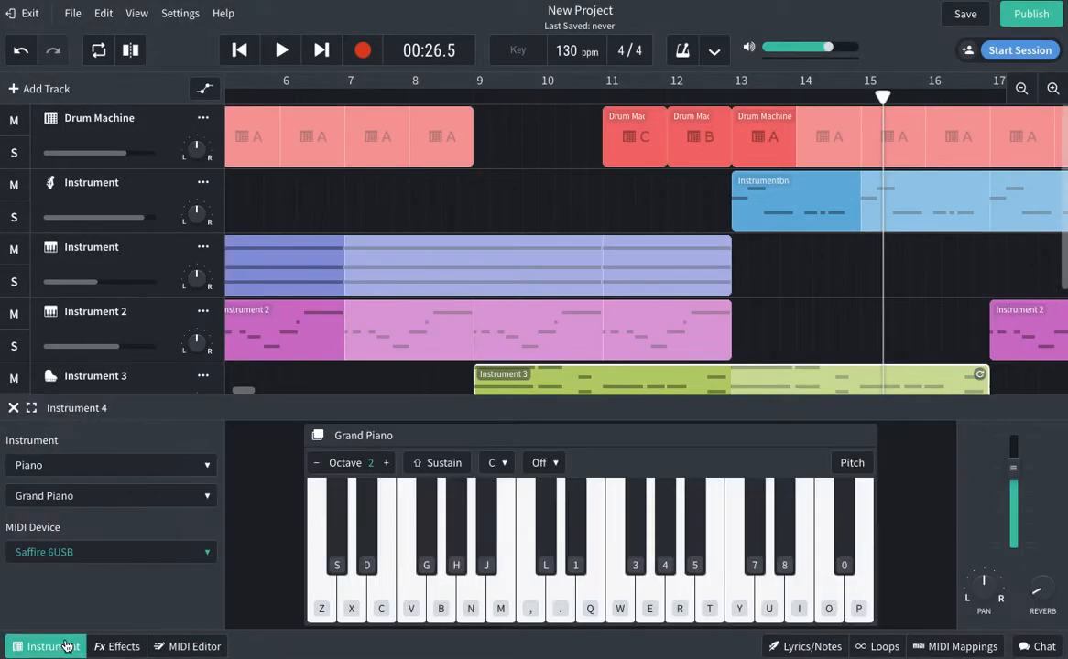
click(79, 467)
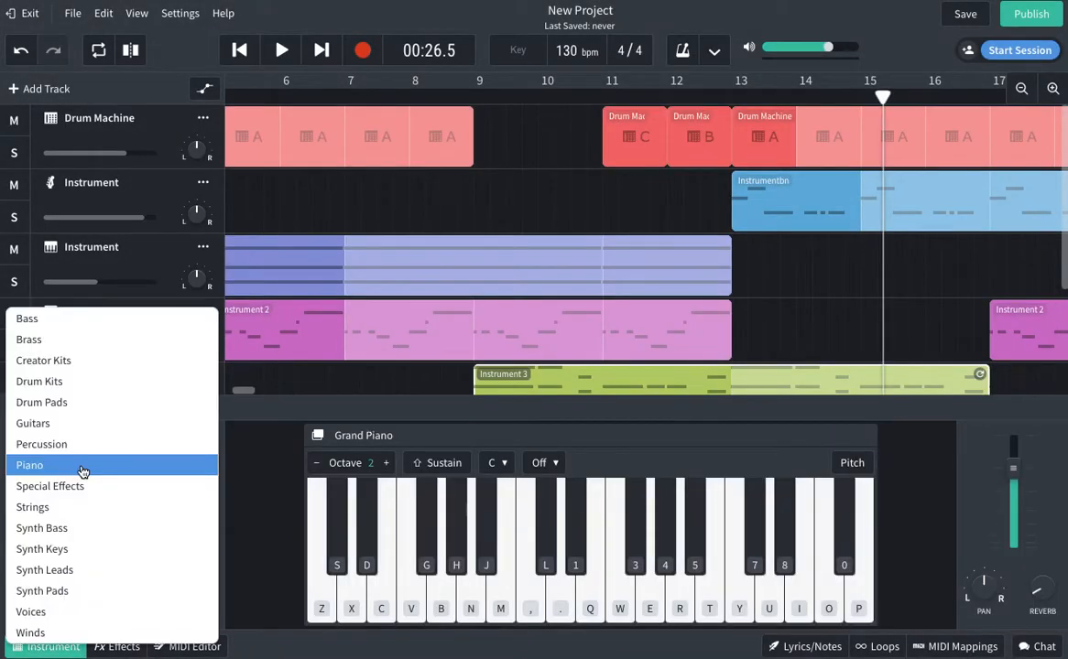
click(78, 555)
- Try a note with the Airy Keys sound around a short playback of the song
key(space)
click(621, 592)
key(space)
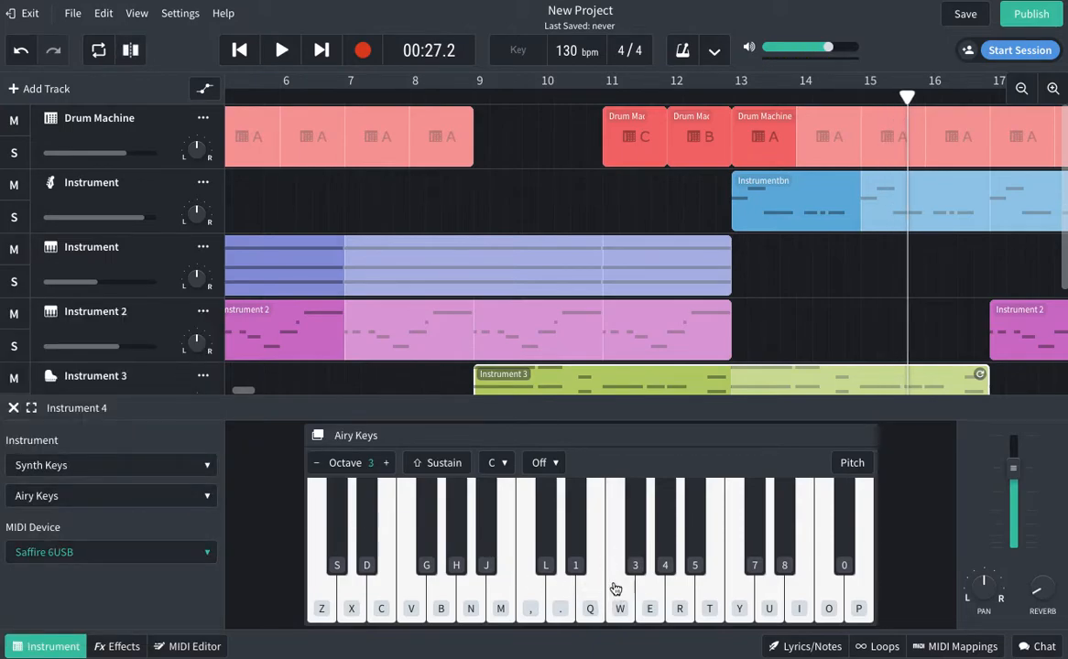
- Try Airy Keys notes at octave 4 and return the keyboard to octave 3
click(385, 462)
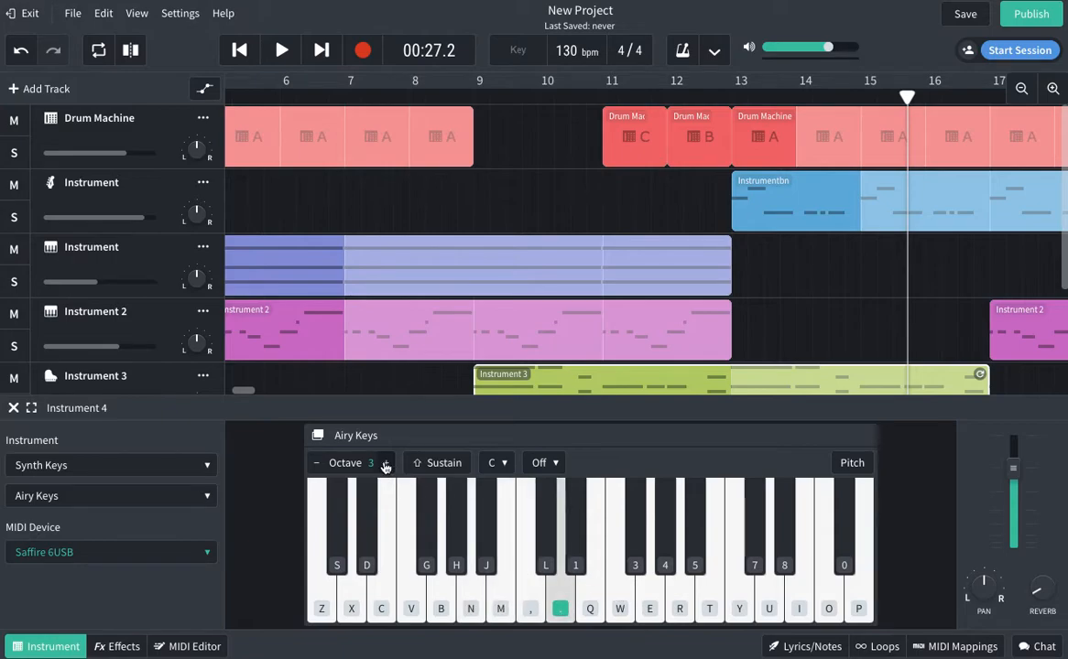
click(385, 462)
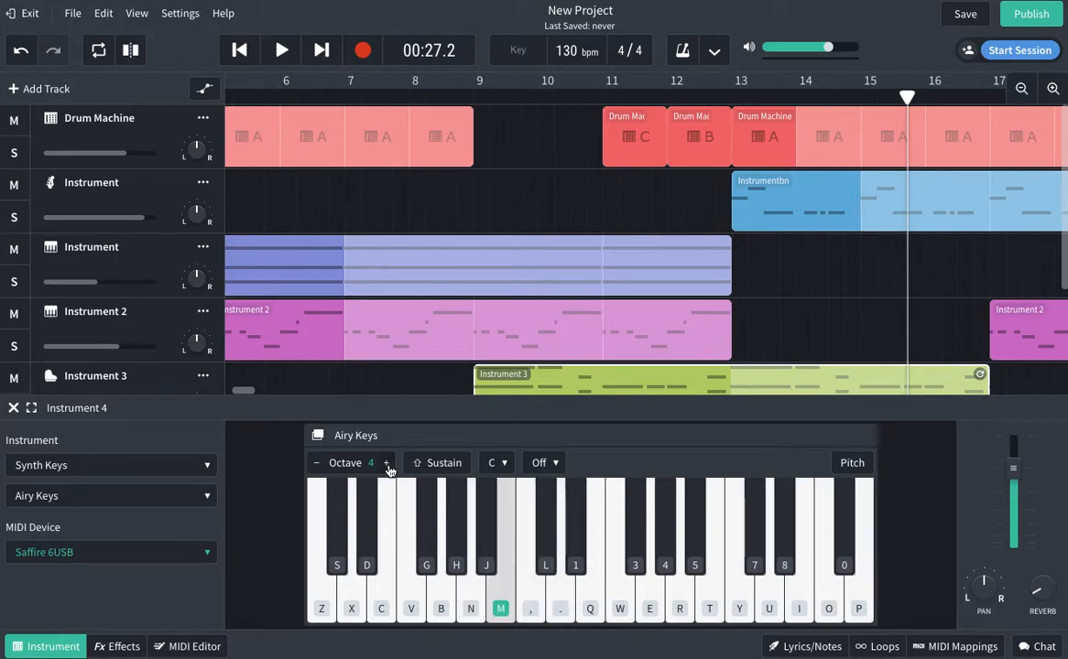
click(318, 462)
- Audition the Deep House Synth, Future Keys, House Chords and House Organ sounds in turn on Instrument 4
click(156, 496)
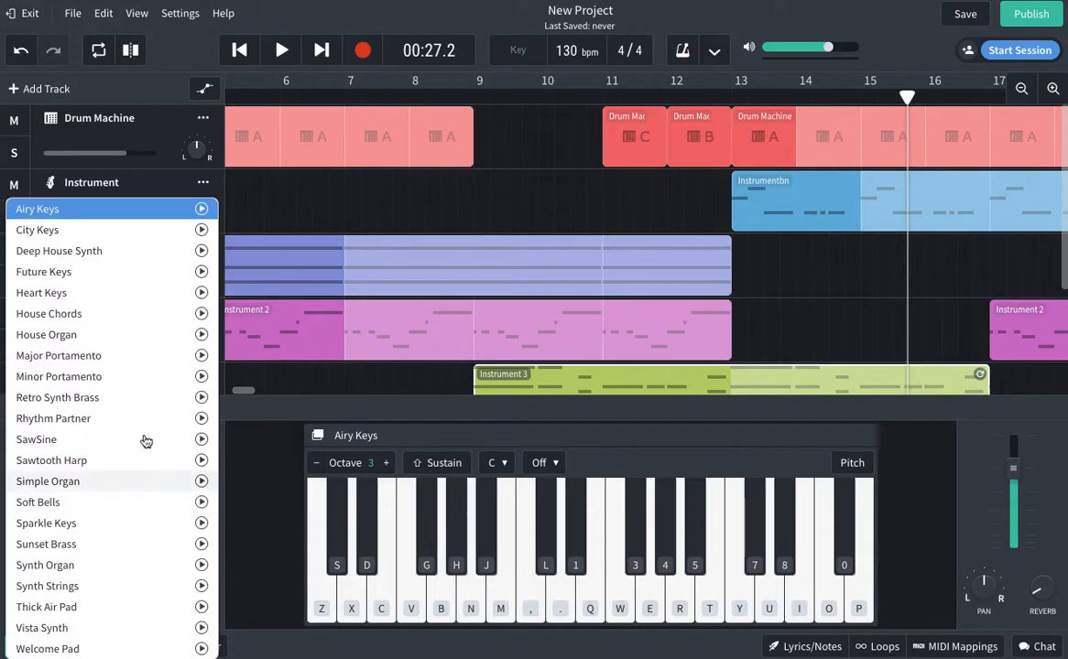
click(92, 247)
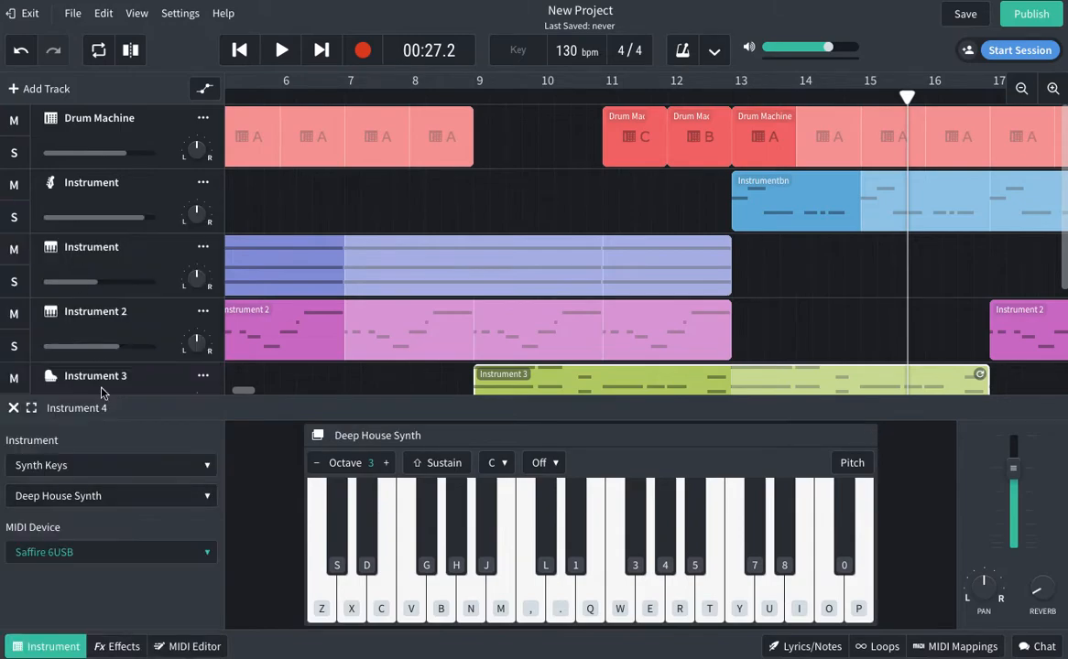
click(110, 498)
click(68, 273)
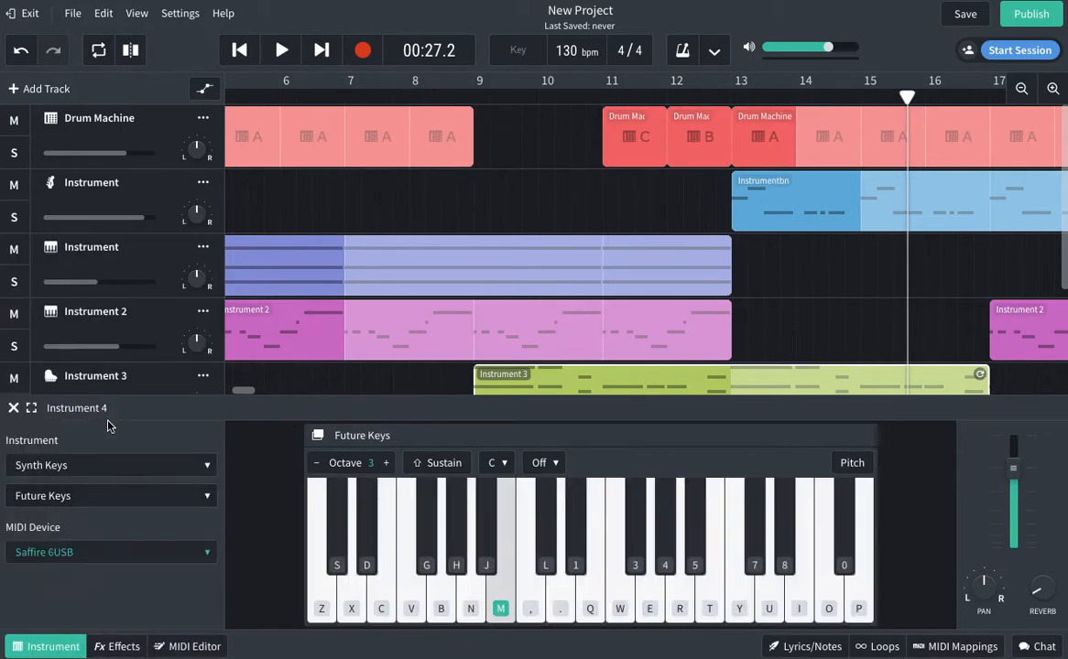
click(107, 495)
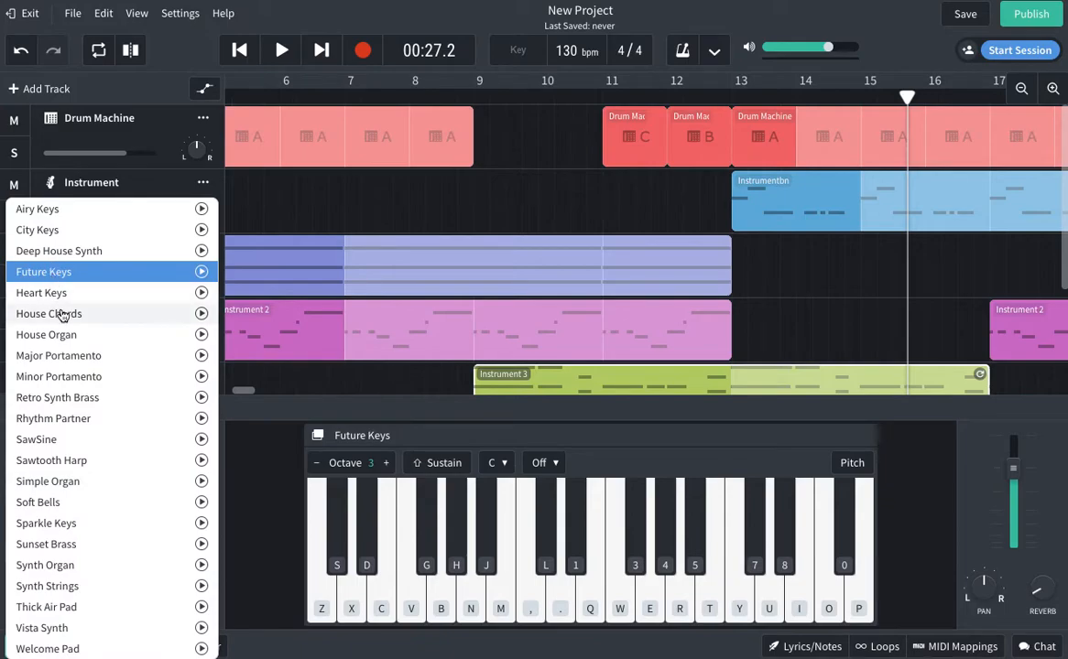
click(57, 314)
click(110, 495)
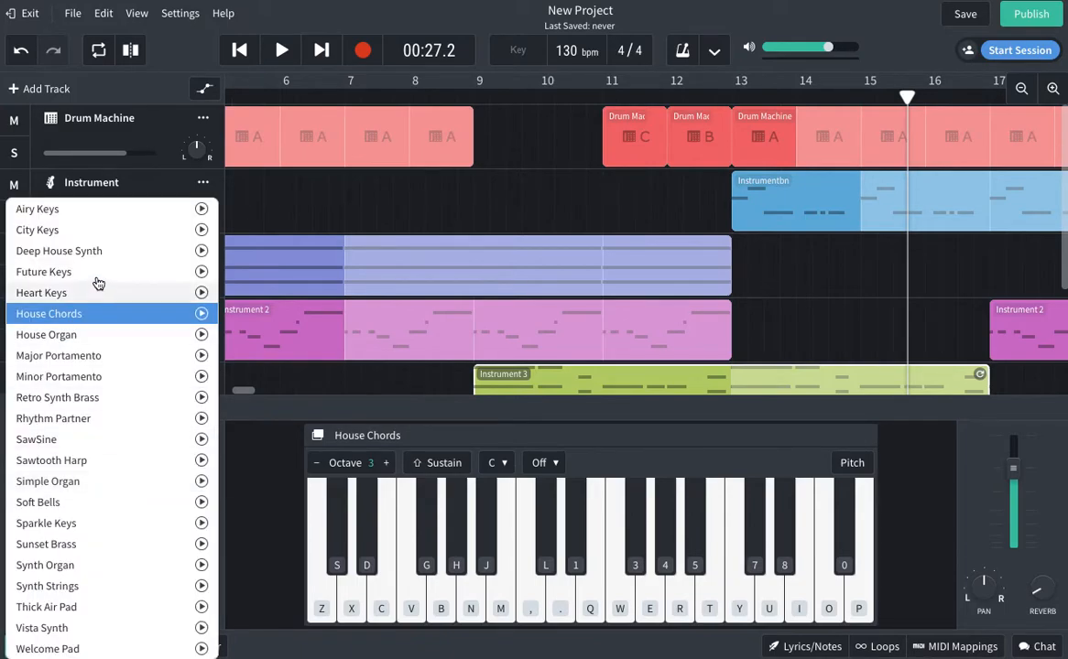
click(89, 332)
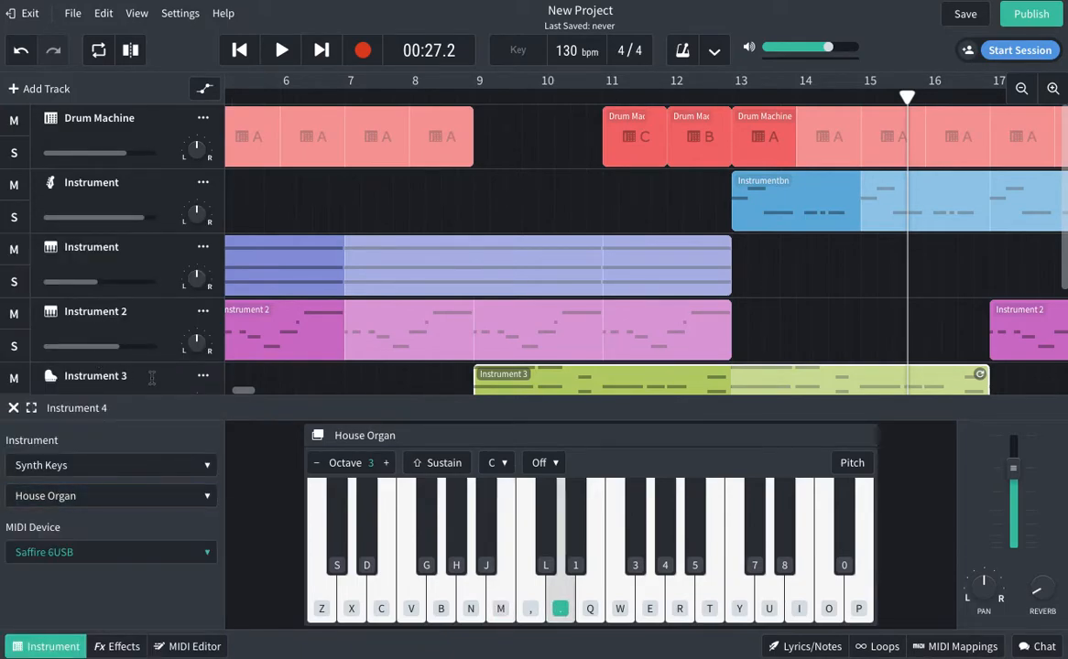
- Set the Instrument 4 sound to Major Portamento and try a note with it
click(178, 501)
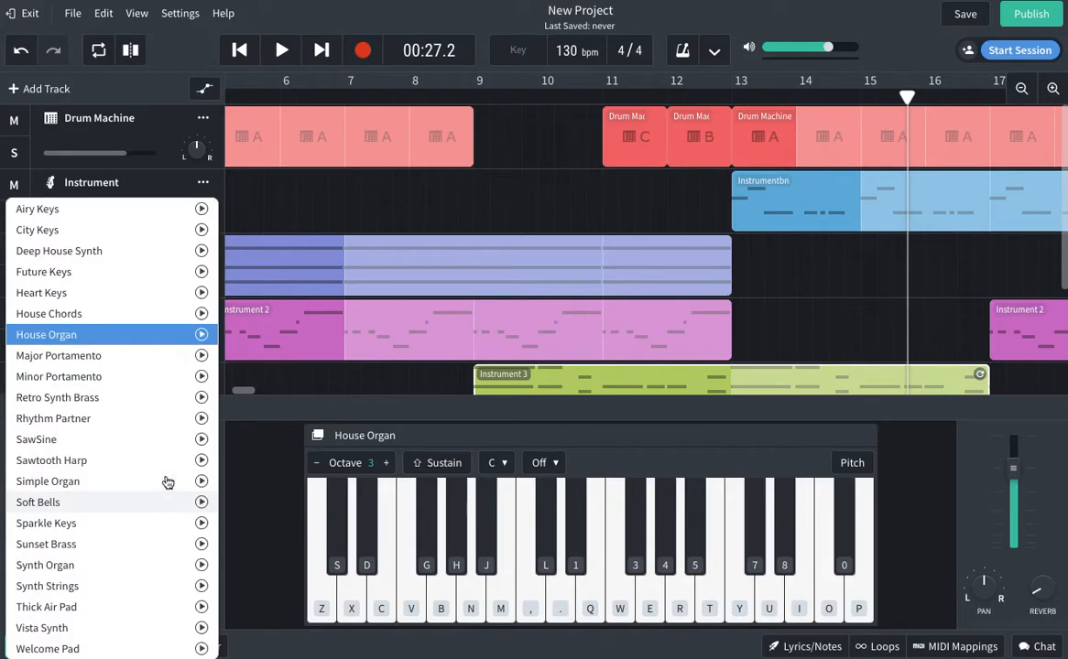
click(96, 356)
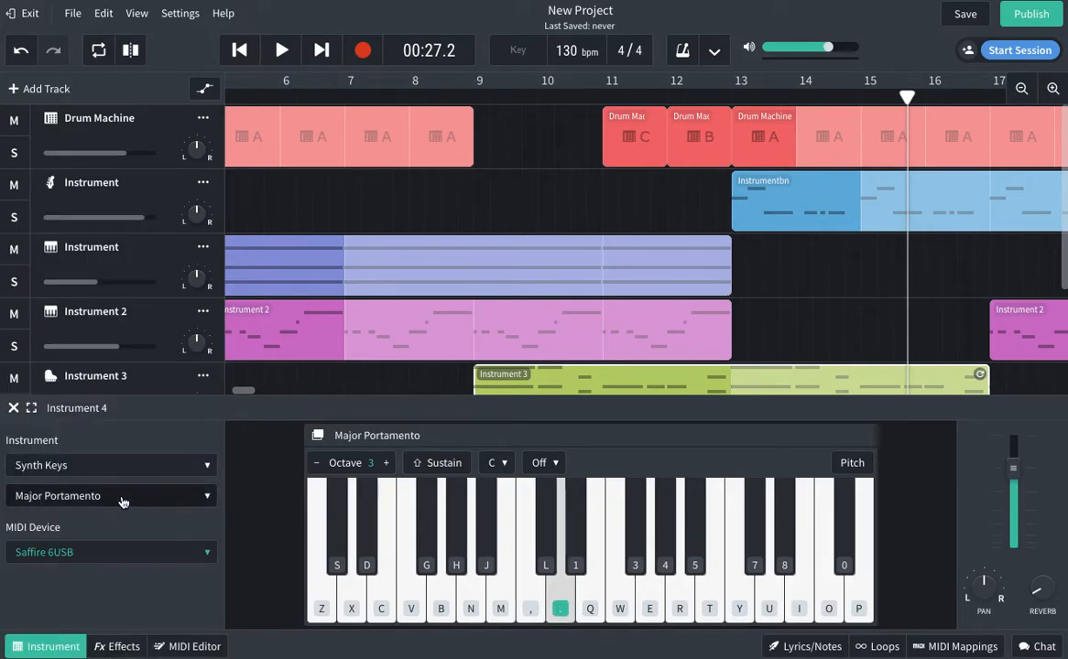
- Play the song from the middle of bar 7 and try out Major Portamento notes over the piano chords
click(249, 52)
click(252, 55)
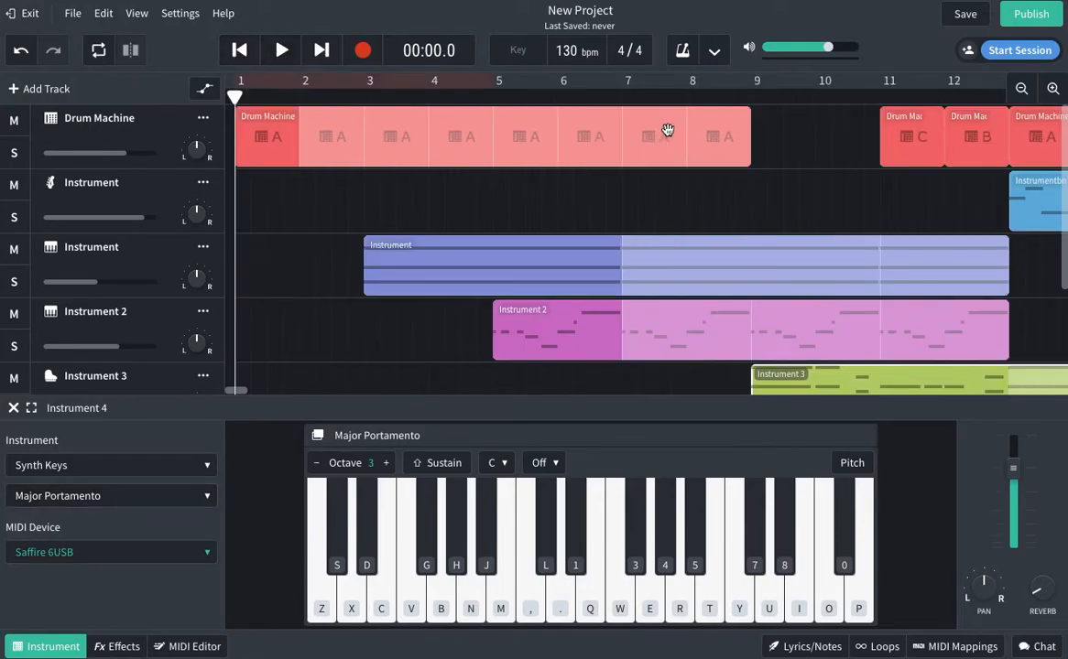
click(665, 97)
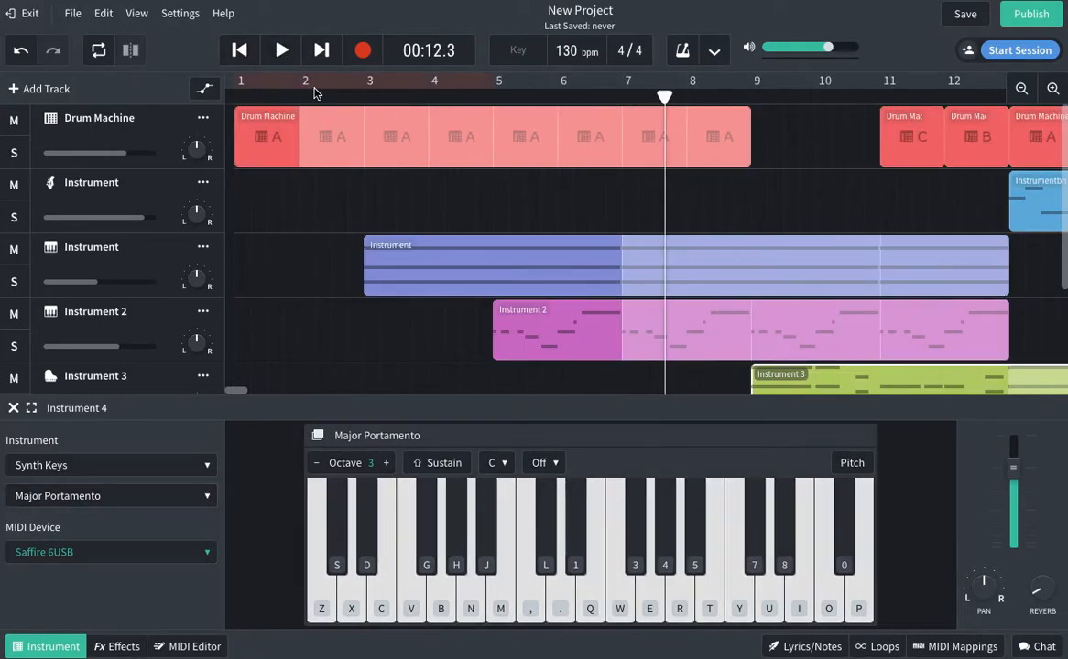
scroll(436, 295, down, 3)
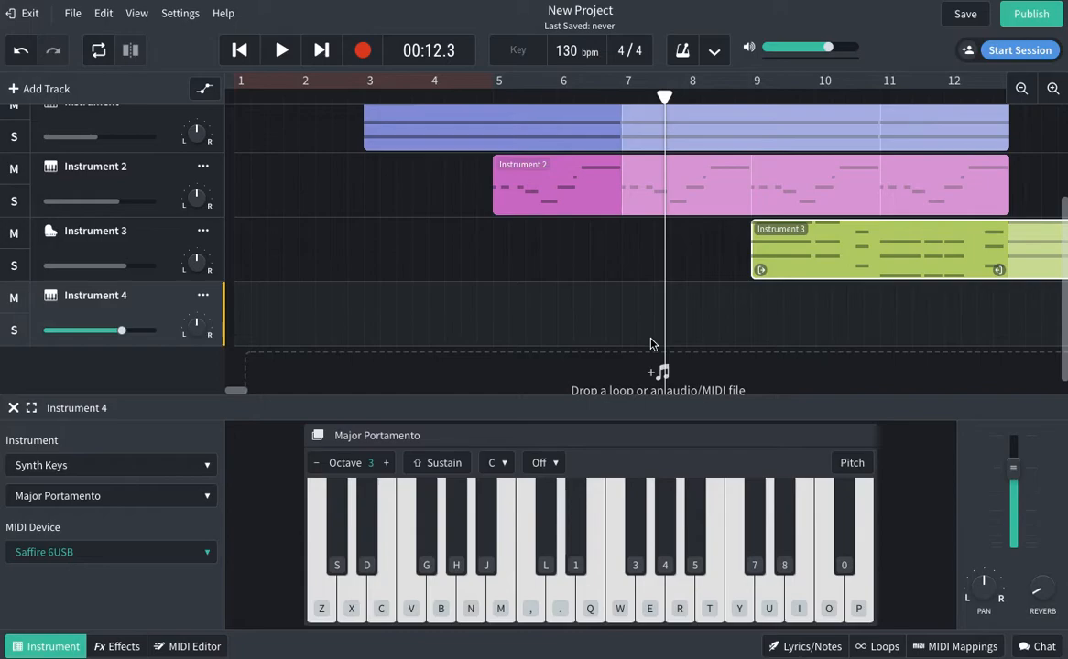
key(space)
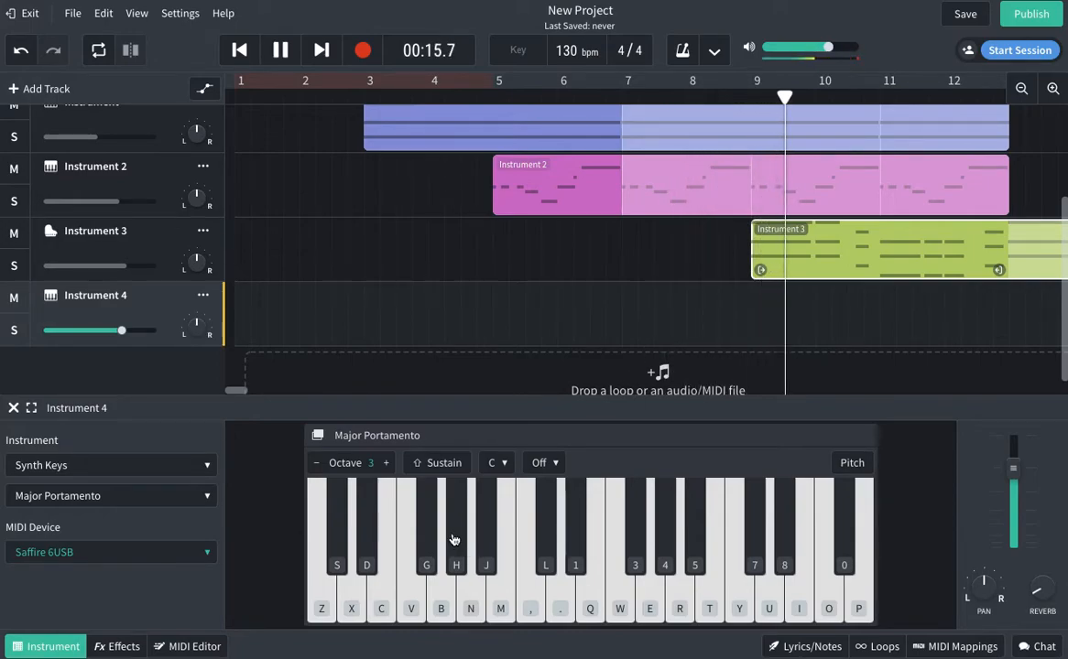
click(472, 612)
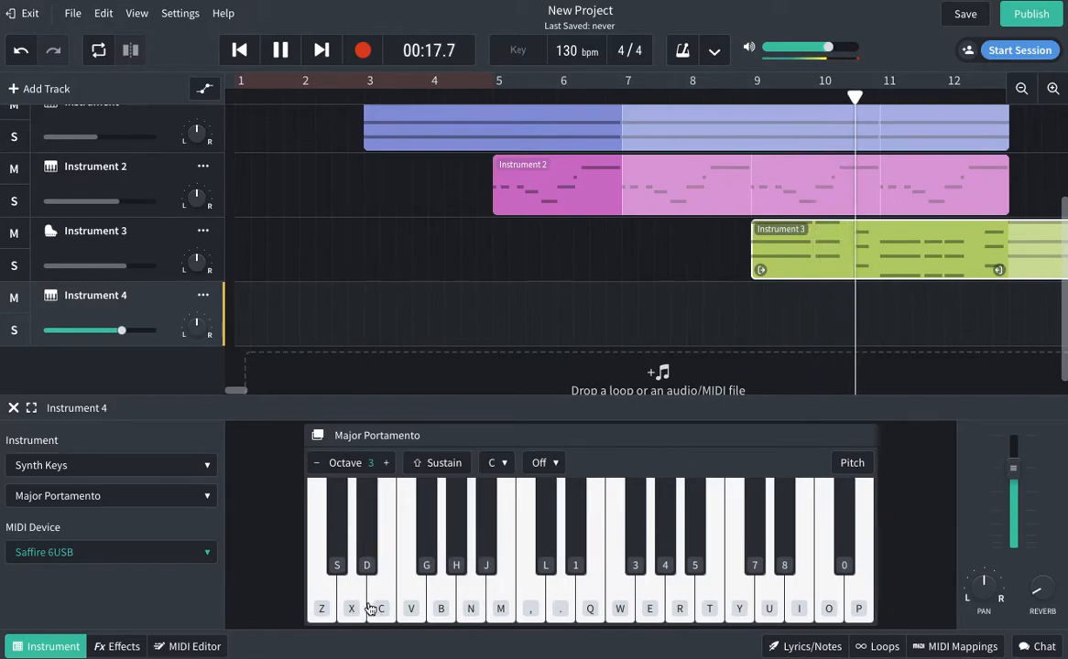
key(z)
key(v)
key(z)
key(m)
key(comma)
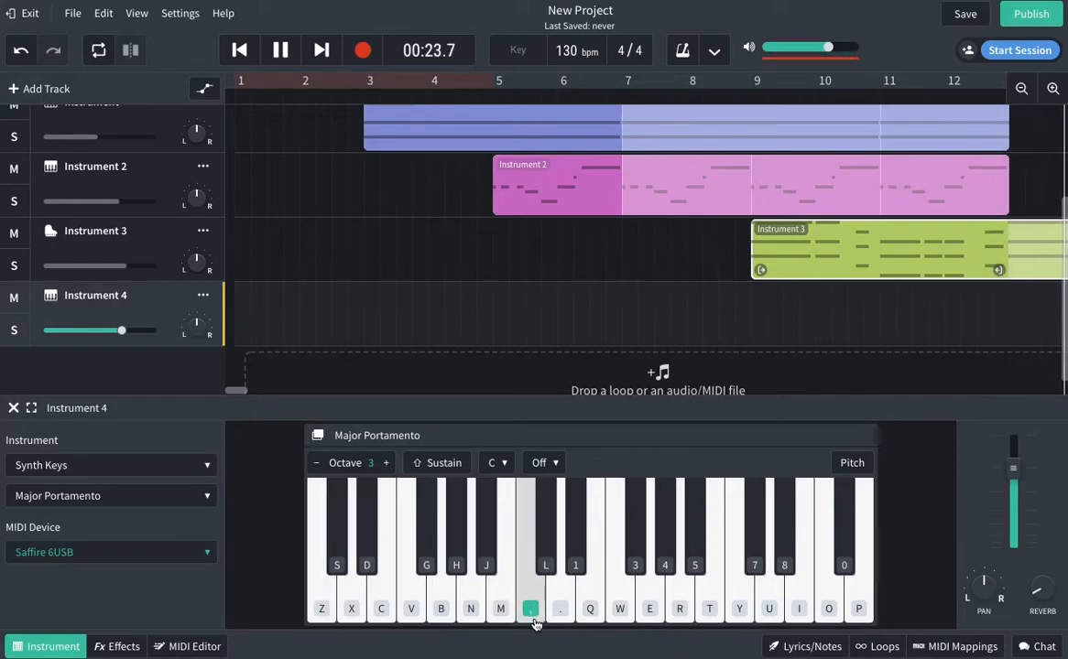
- Raise the keyboard to octave 4 and record a low C followed by the C above on Instrument 4, starting shortly after bar 8
click(239, 50)
click(279, 51)
key(z)
key(comma)
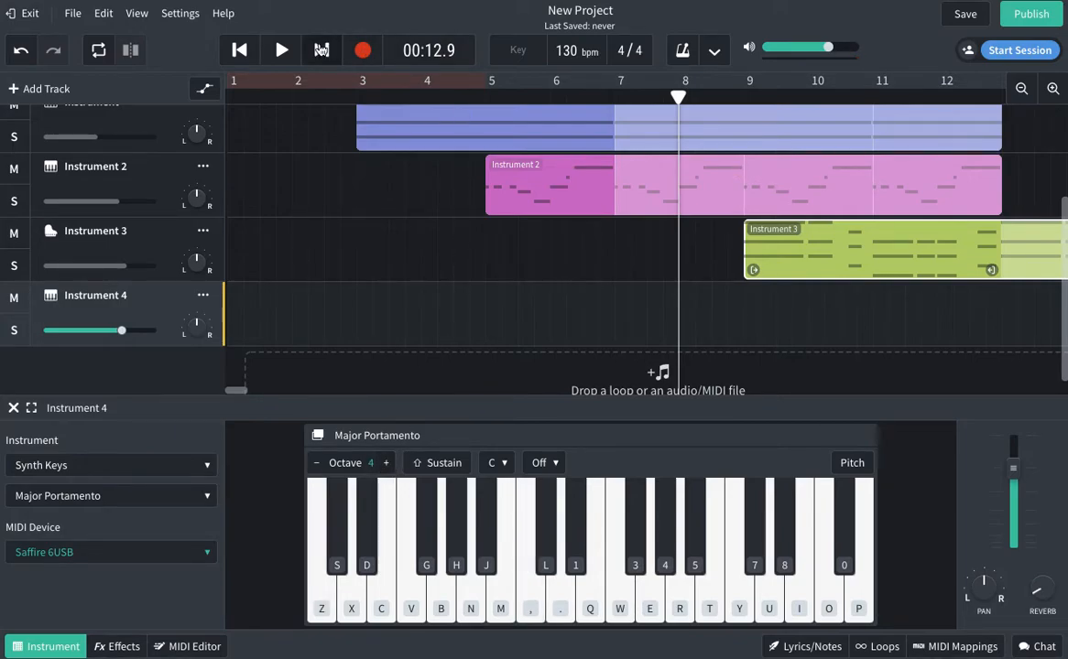
click(281, 51)
click(363, 50)
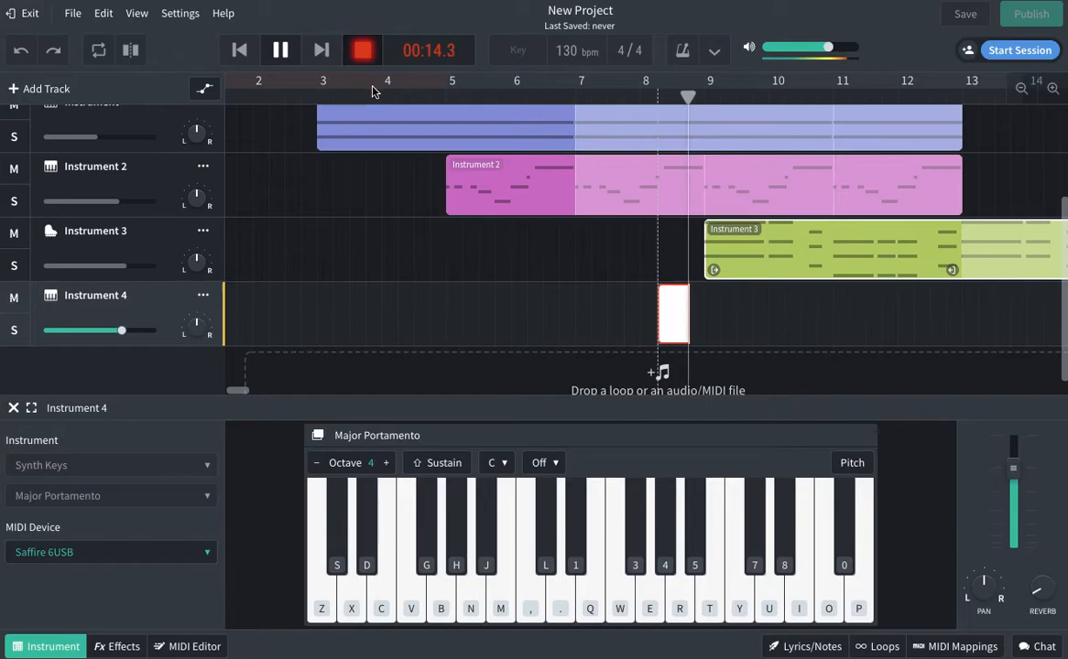
key(z)
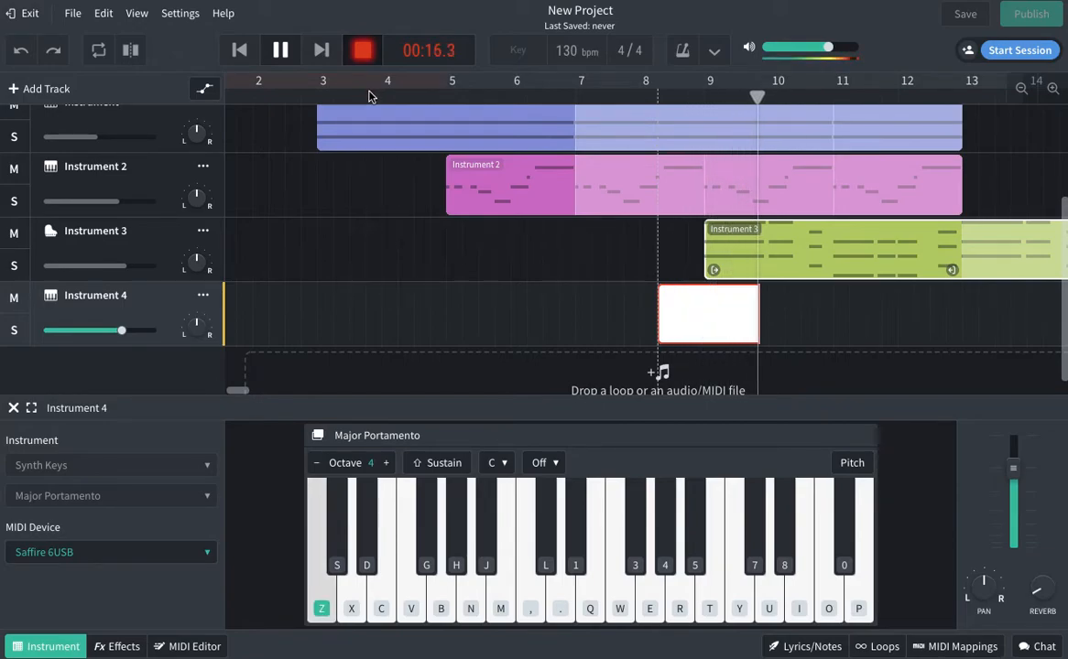
key(comma)
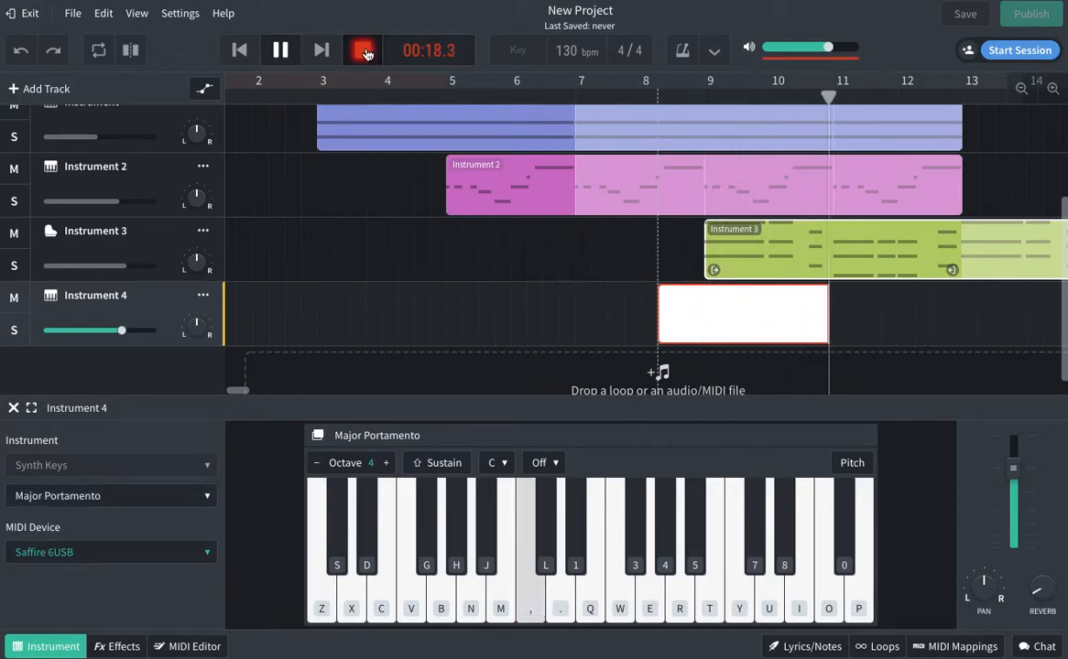
click(366, 52)
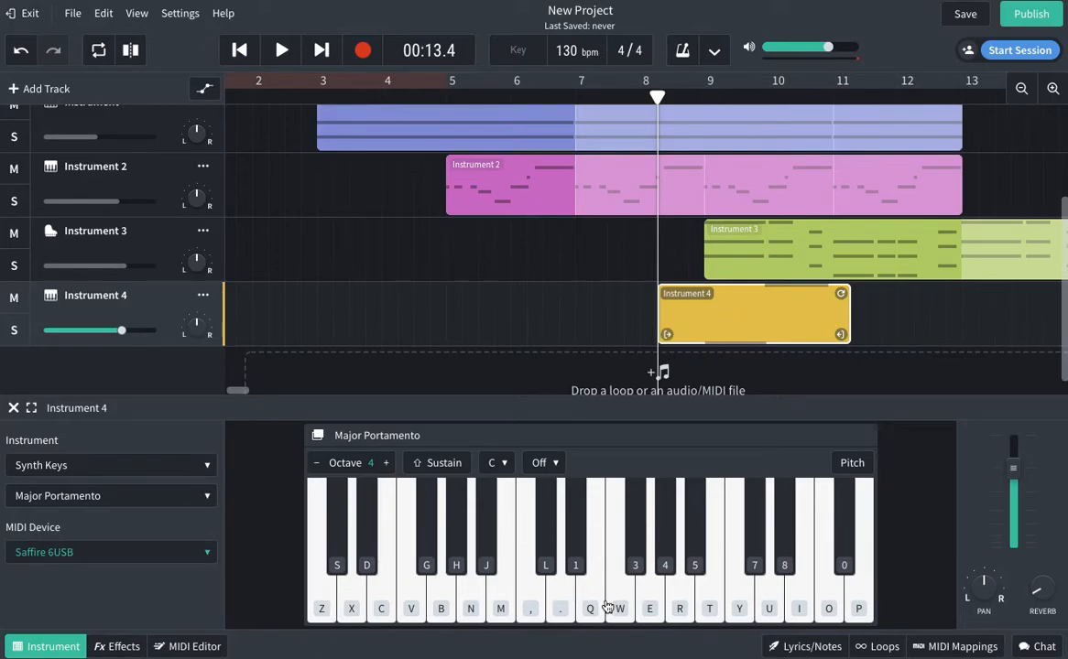
- Open the recorded Instrument 4 region in the MIDI Editor and look over its notes
double_click(726, 316)
scroll(903, 579, down, 1)
drag(232, 631, 239, 631)
drag(682, 604, 554, 506)
scroll(108, 564, down, 1)
scroll(108, 568, down, 3)
- Shrink the MIDI Editor to a thin strip so that all six tracks fit in the arrangement area
drag(135, 473, 124, 413)
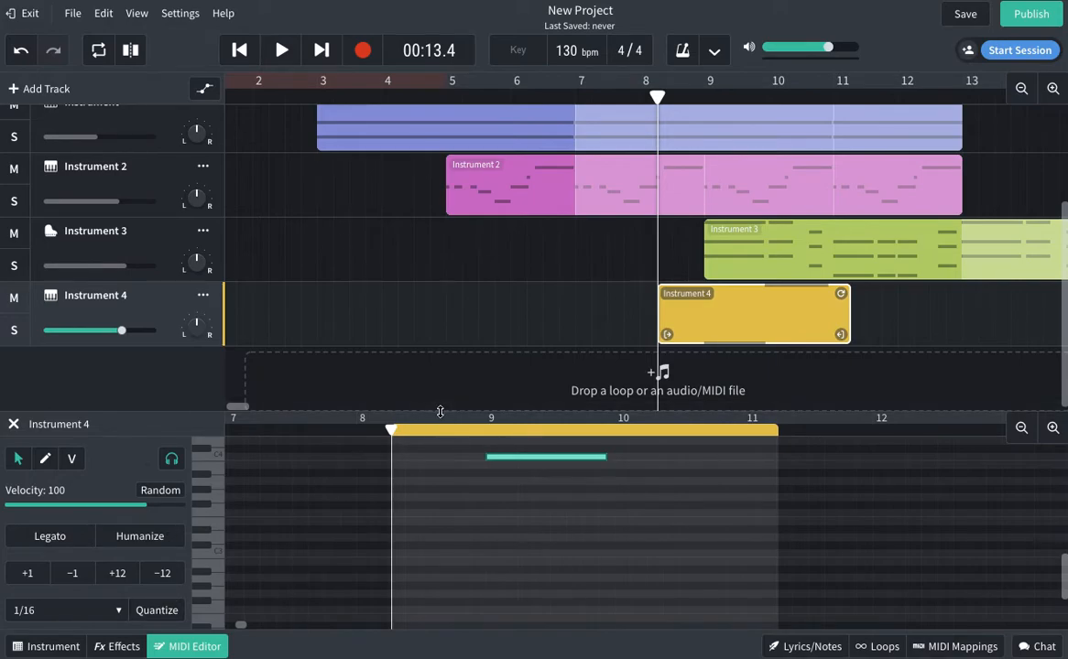
drag(435, 407, 439, 596)
click(646, 406)
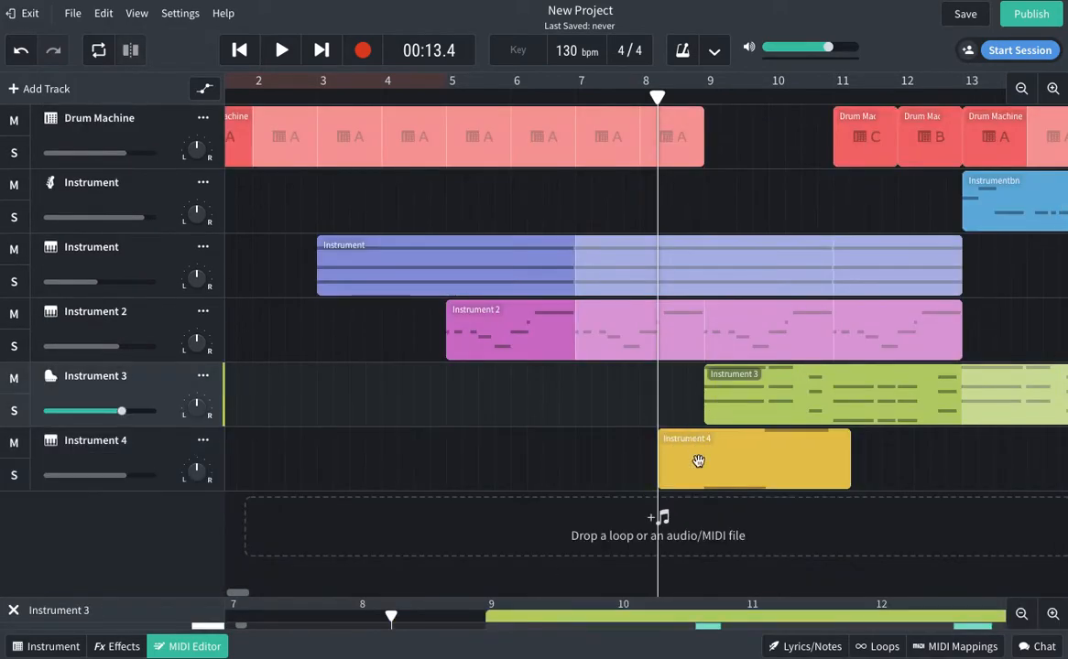
- Trim the Instrument 4 region to its two bars of notes and move it to span bars 11 to 13
click(699, 467)
drag(669, 479, 712, 476)
drag(843, 478, 897, 482)
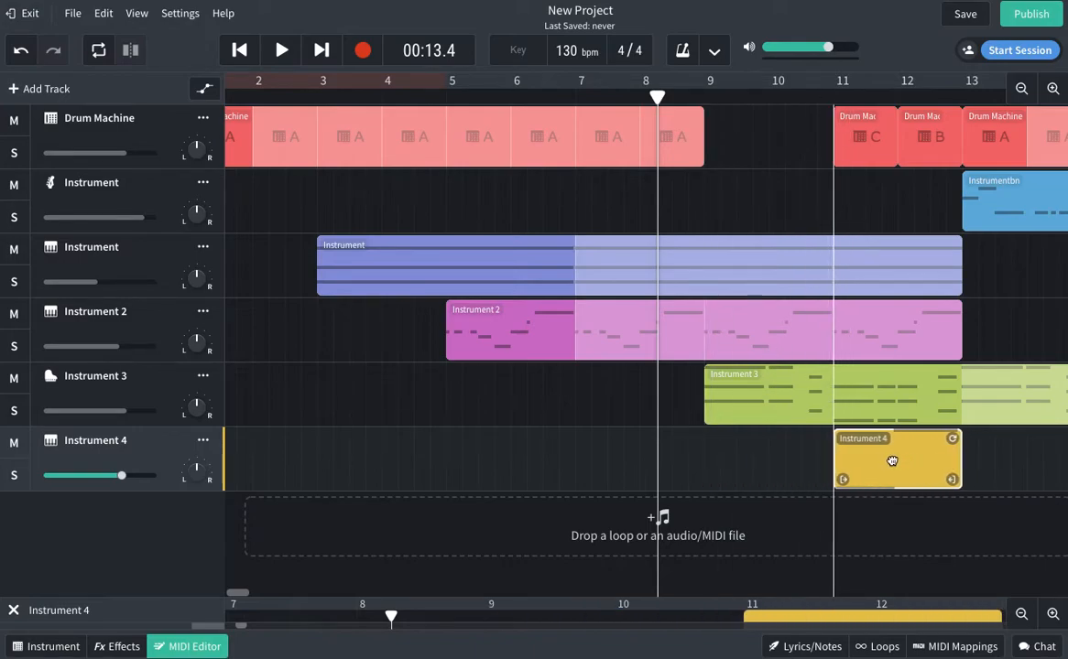
click(867, 191)
- Play the song from just after bar 10 through the Instrument 4 region, and lower that track's volume to about -10 dB
click(788, 95)
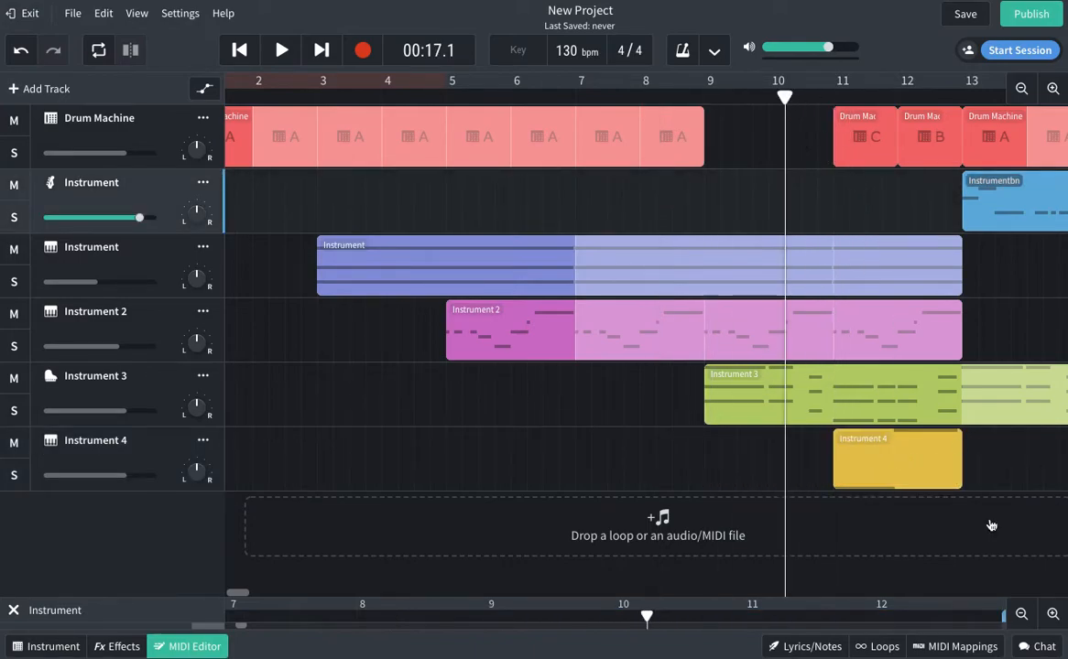
key(space)
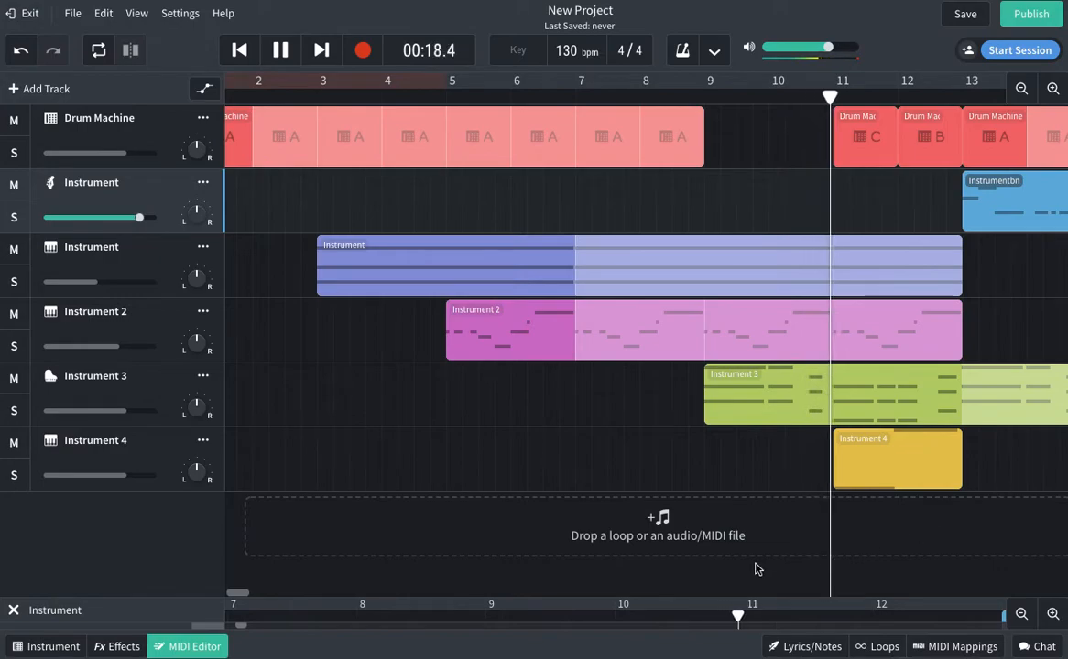
mouse_move(124, 478)
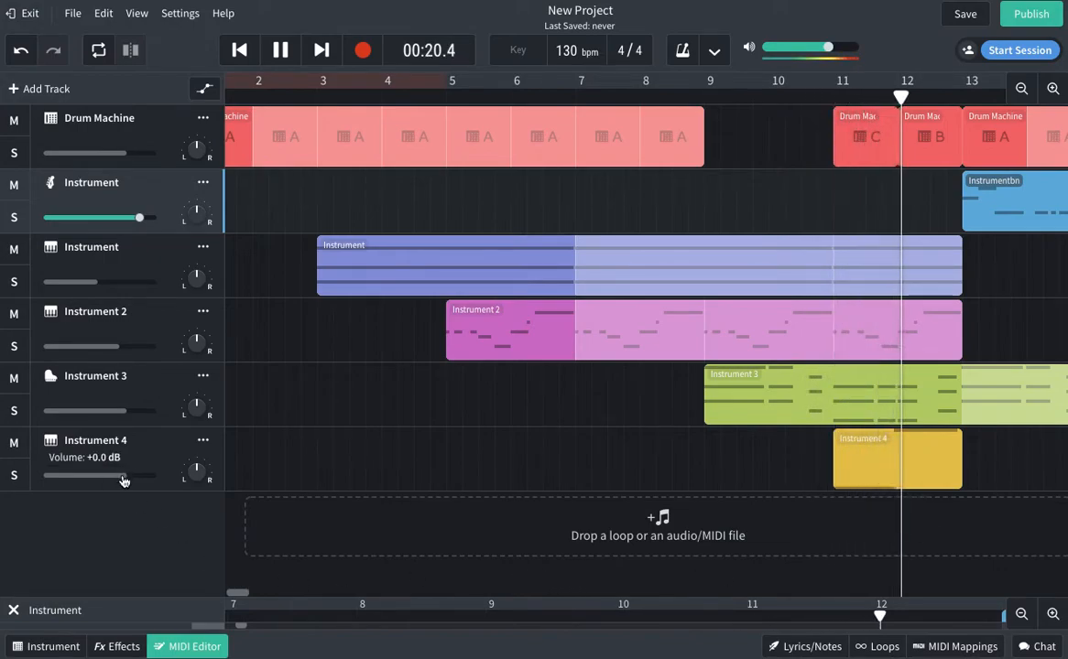
key(space)
drag(124, 478, 82, 482)
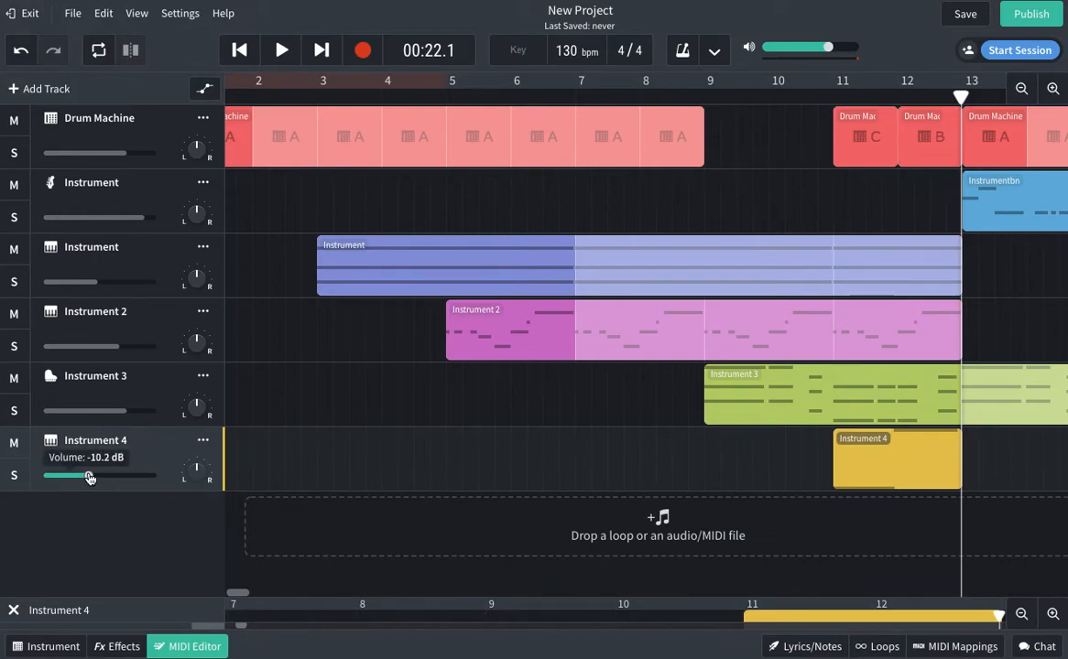
- Replay the section from the middle of bar 10 and lower the Instrument 4 volume slightly further
click(815, 95)
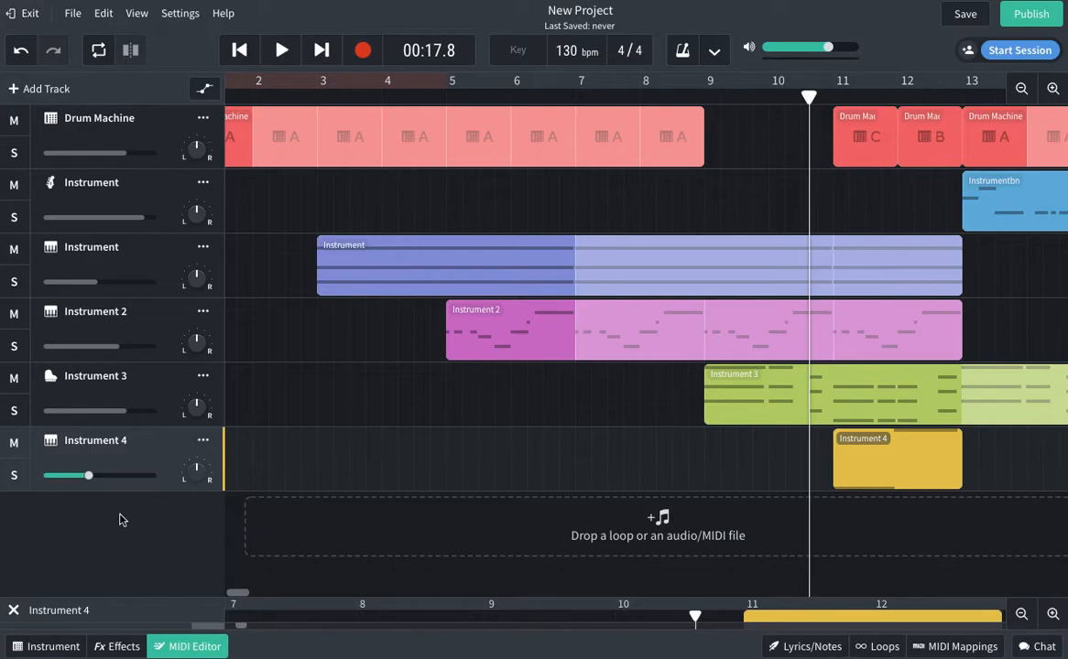
key(space)
drag(86, 483, 84, 483)
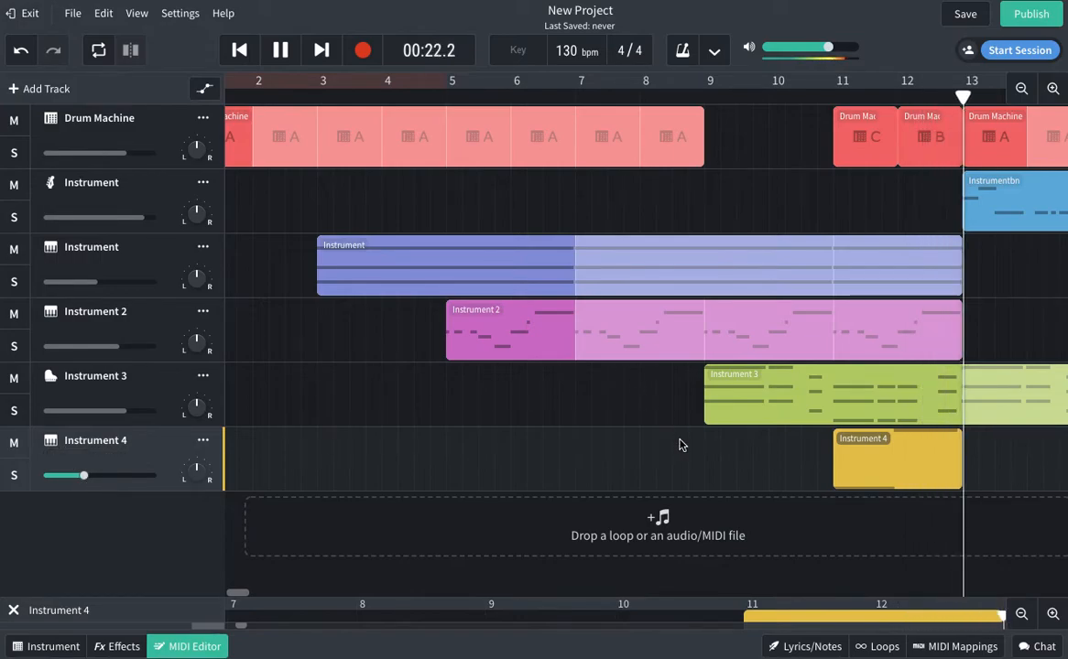
key(space)
- Open the instrument settings of the keyboard track directly above Instrument 2
click(513, 425)
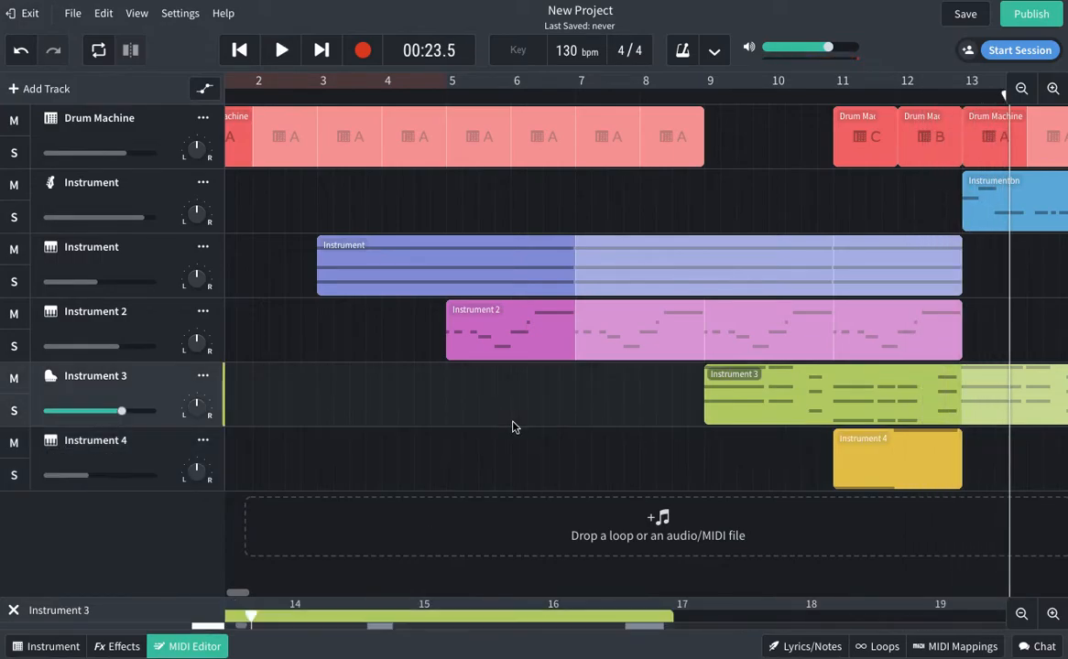
click(1021, 88)
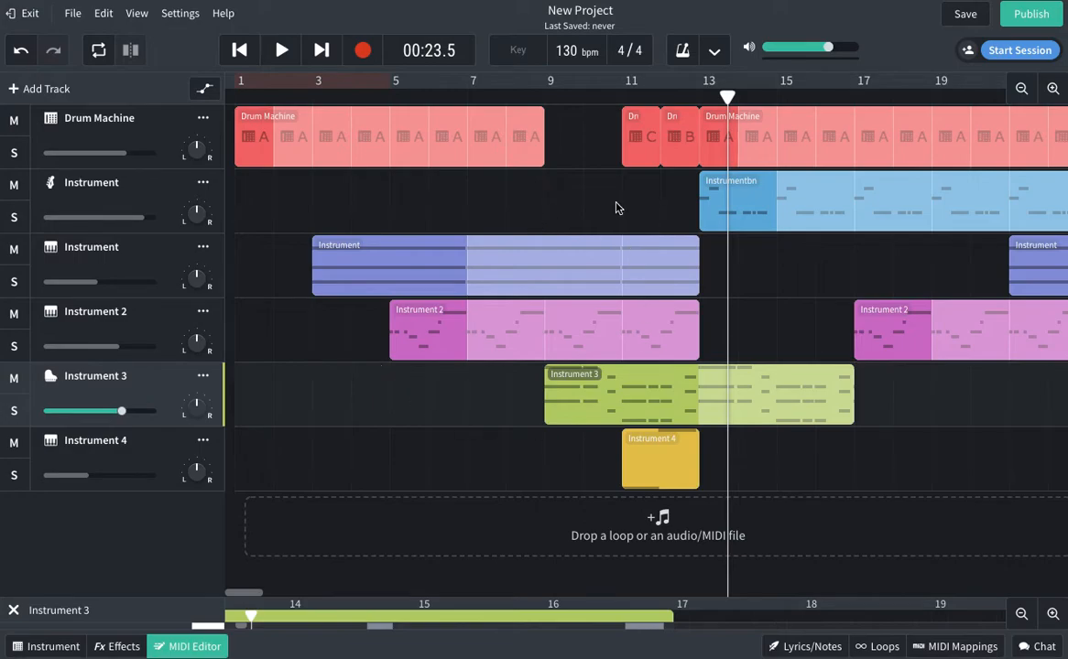
click(361, 464)
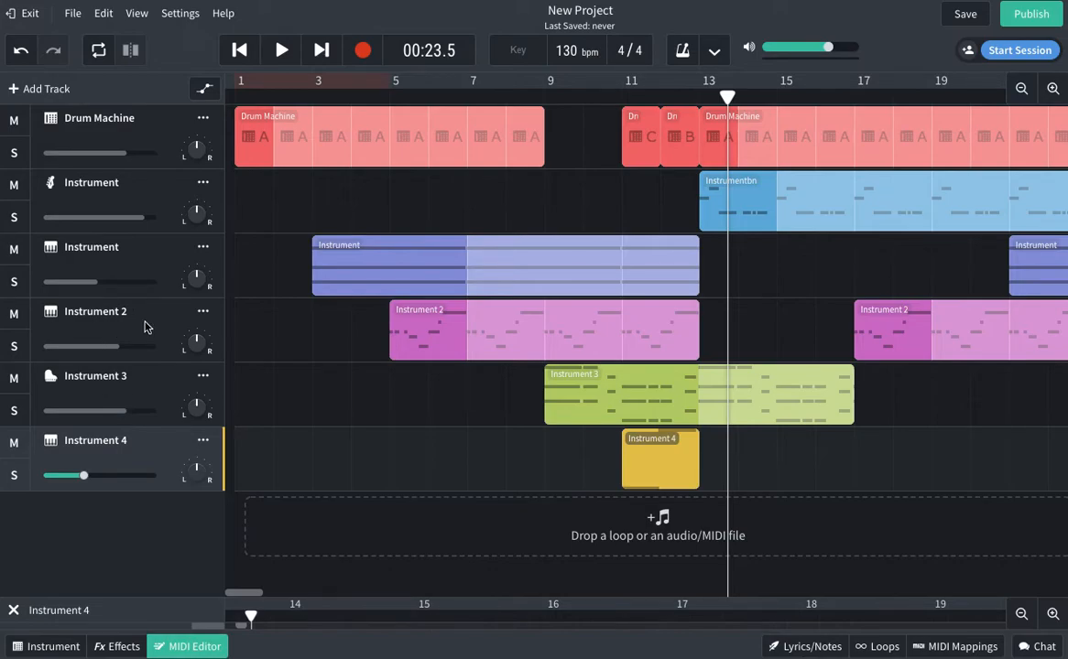
click(150, 252)
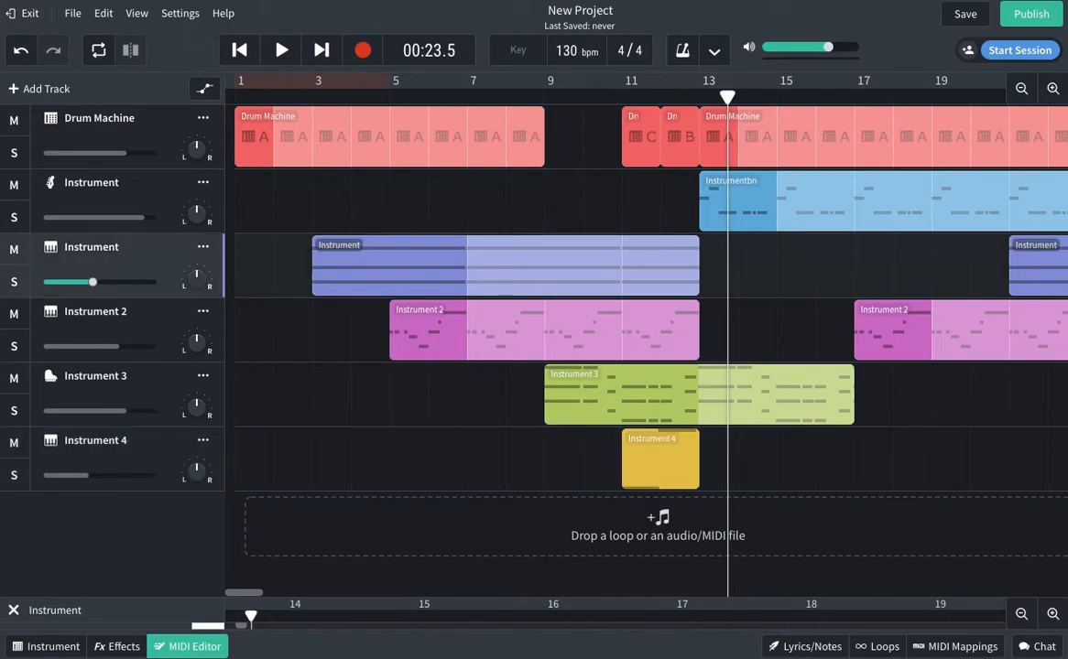
click(43, 646)
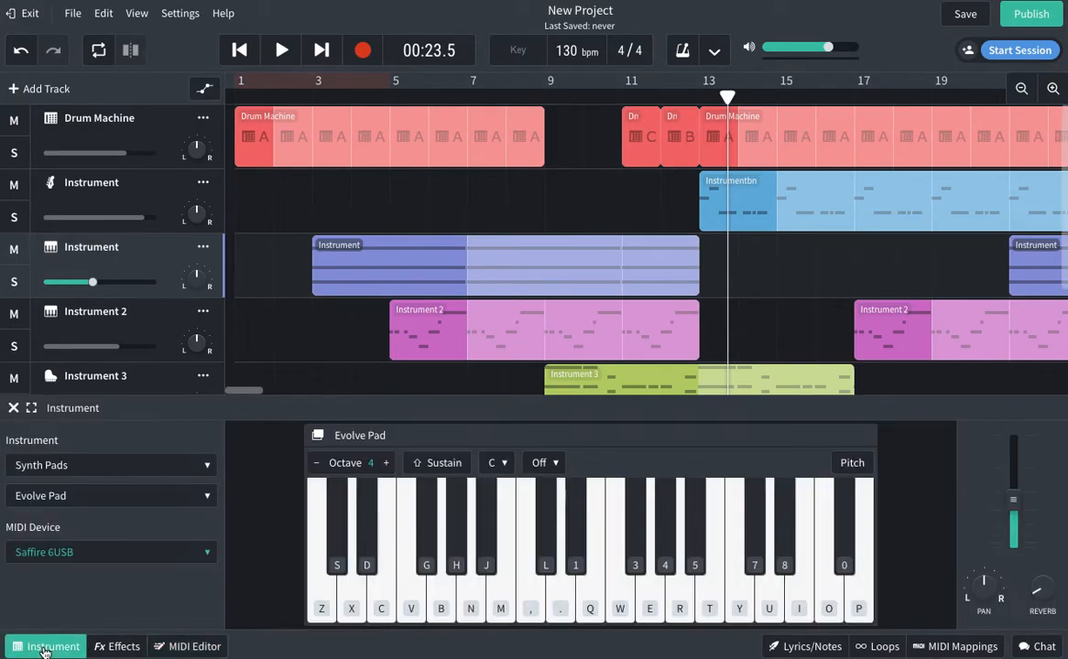
- Open the effects settings of Instrument 2, browse its effect presets, and place the playhead at bar 5
click(43, 646)
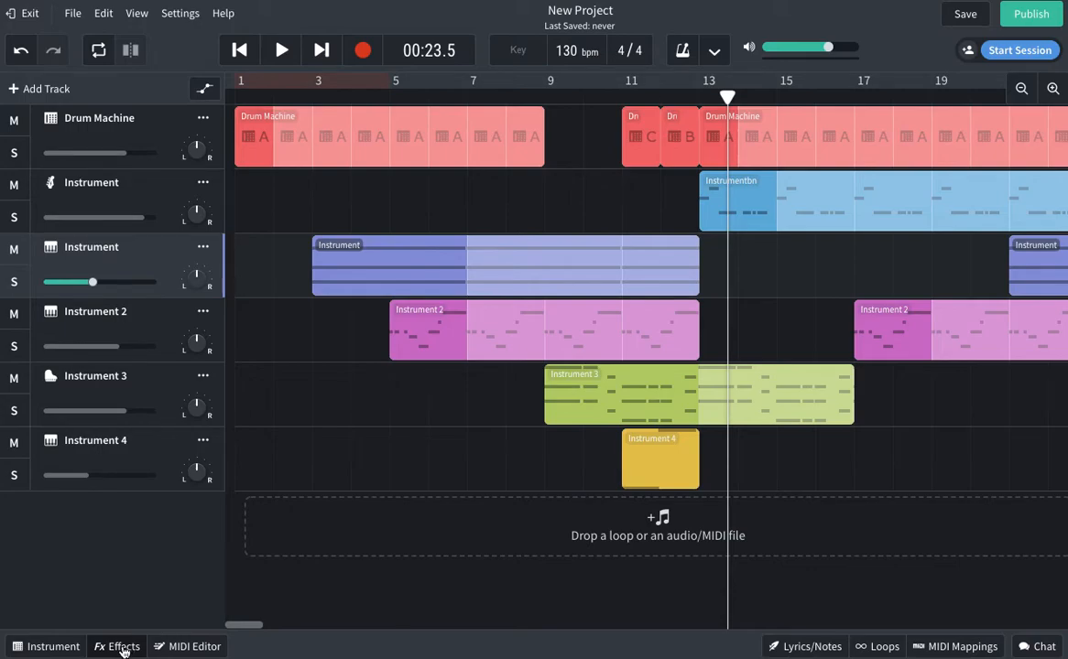
click(150, 329)
click(392, 100)
click(112, 646)
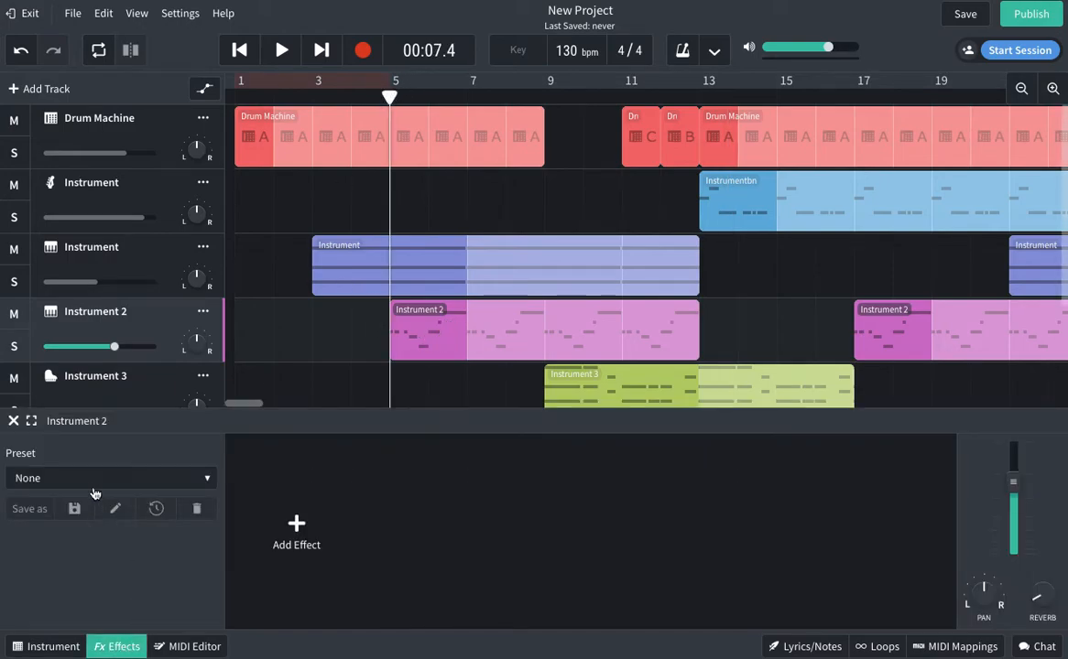
click(143, 478)
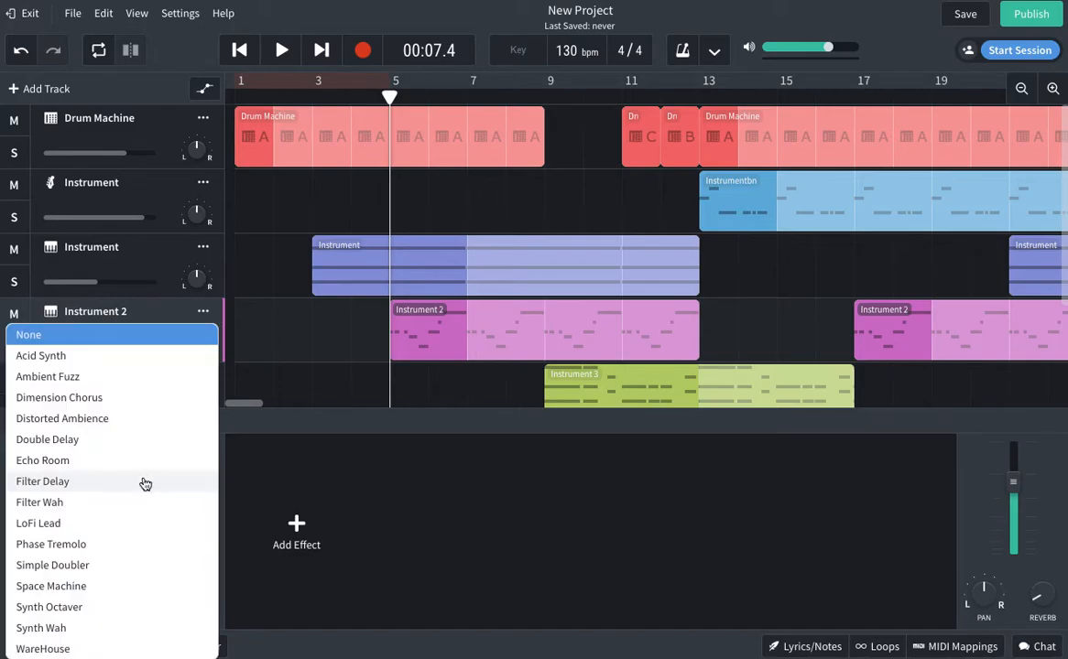
click(312, 325)
- Solo Instrument 2 and play it from bar 5 without any effects
click(15, 347)
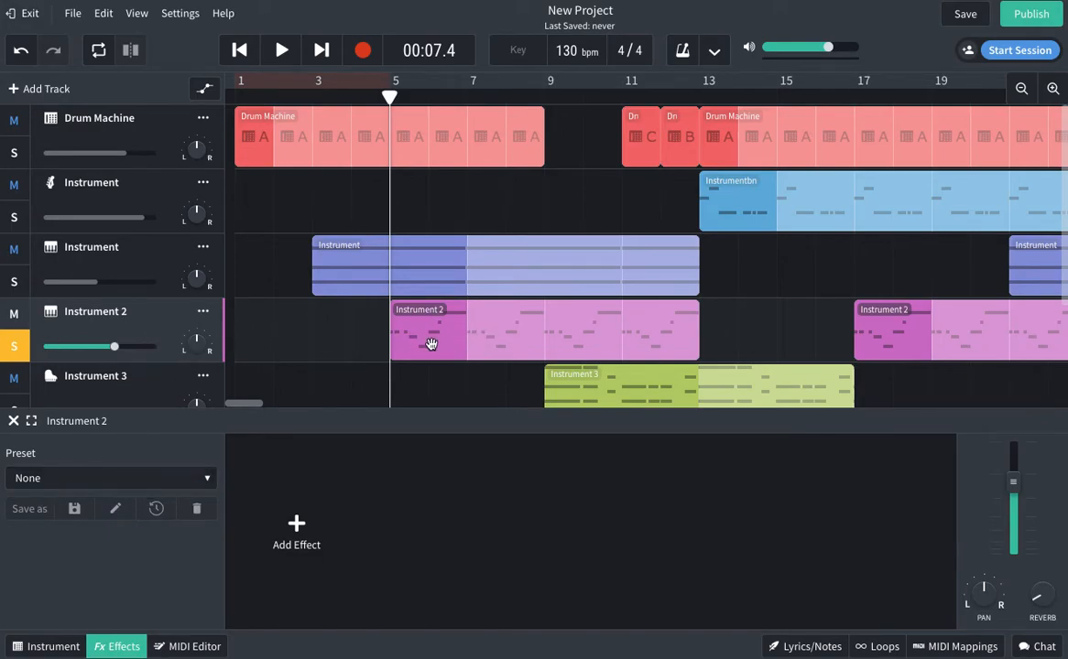
key(space)
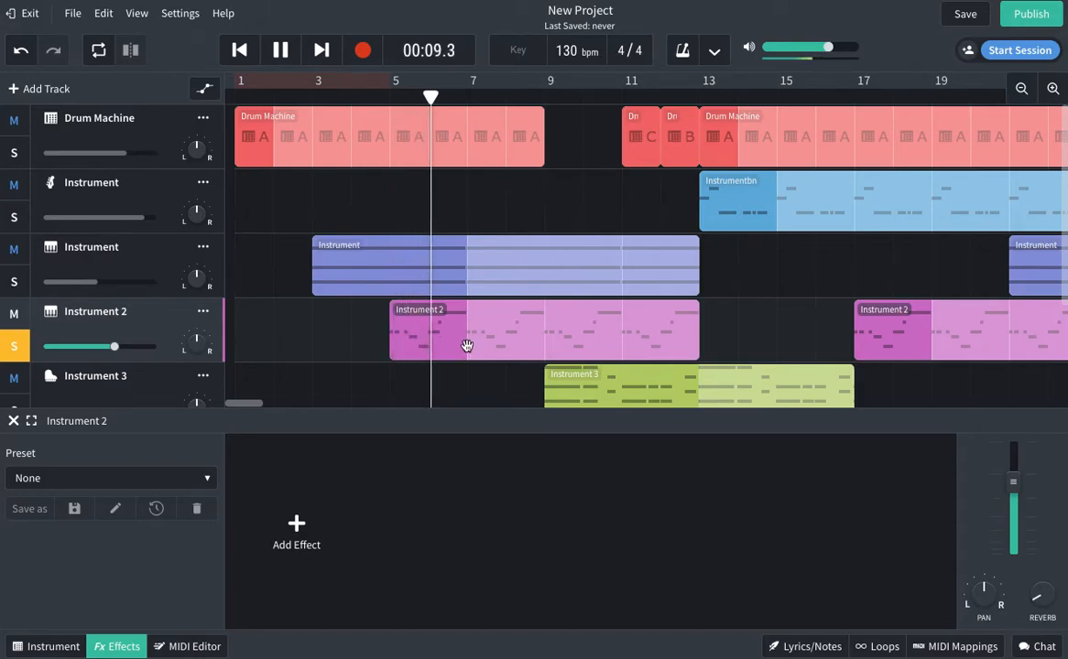
key(space)
- Audition the Filter Delay and Filter Wah effect presets on Instrument 2 from bar 5
click(148, 477)
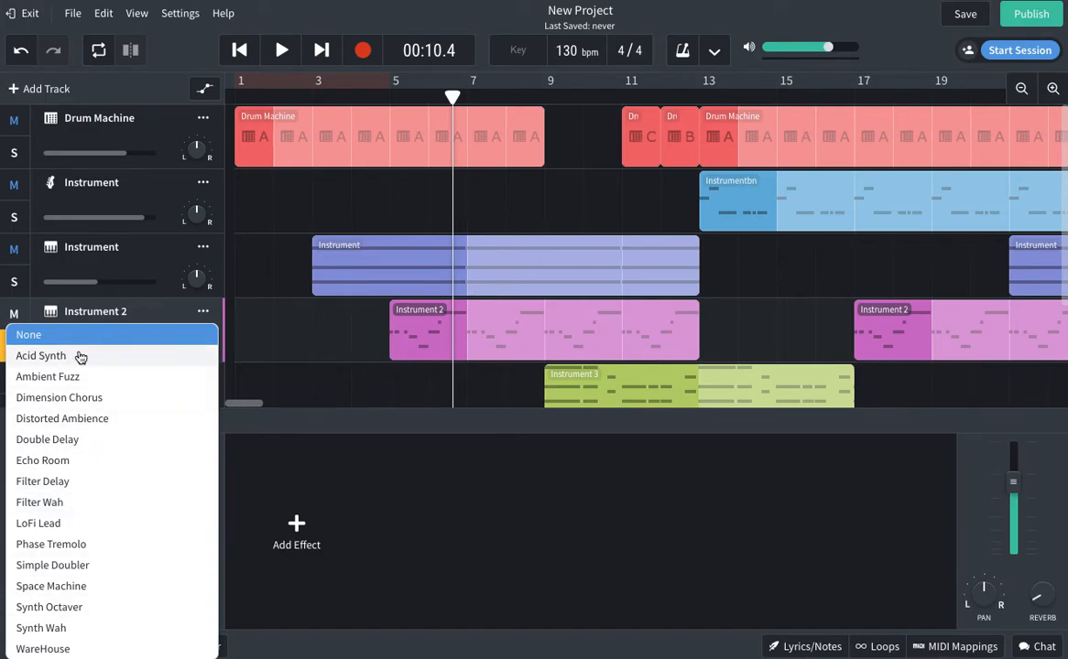
click(77, 483)
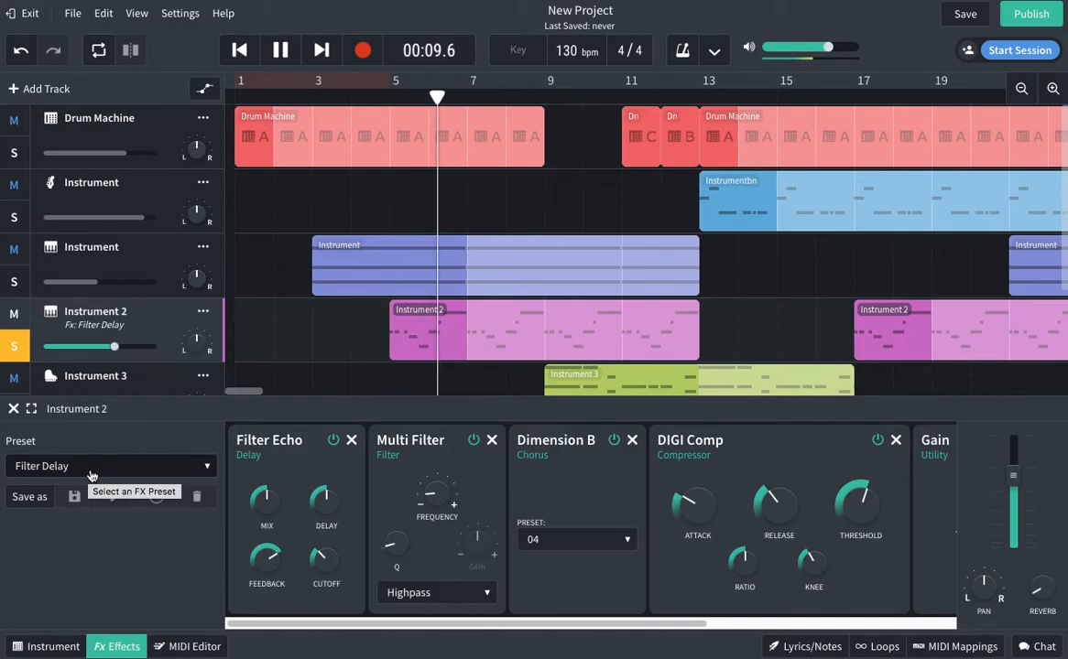
click(105, 469)
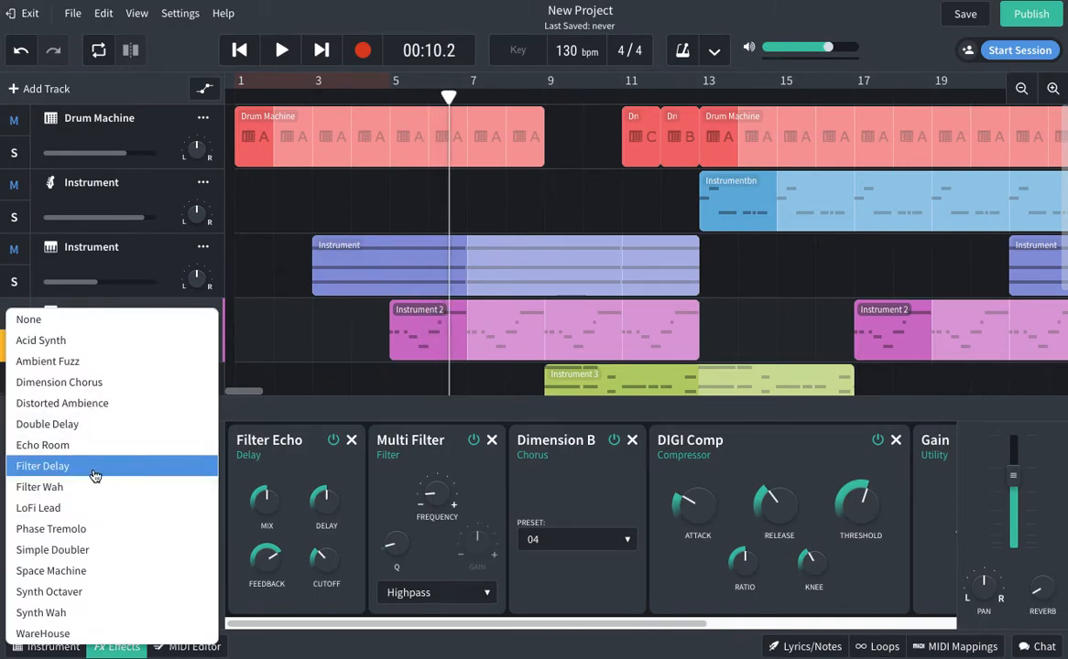
click(55, 487)
click(388, 95)
key(space)
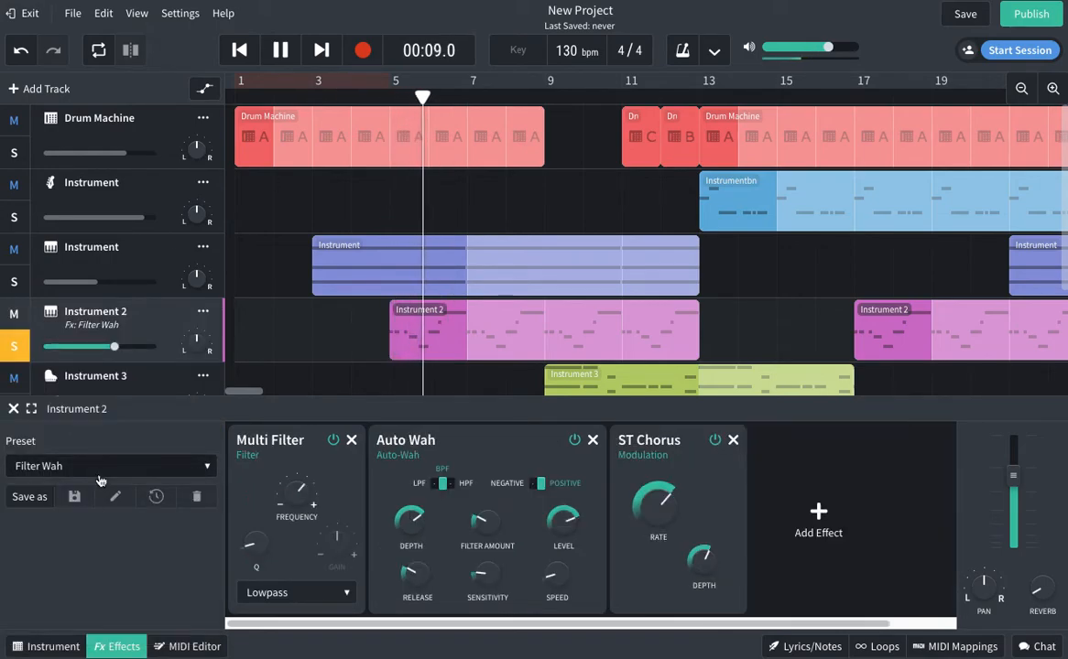
key(space)
- Audition the Phase Tremolo effect preset on Instrument 2 from bar 5
click(104, 466)
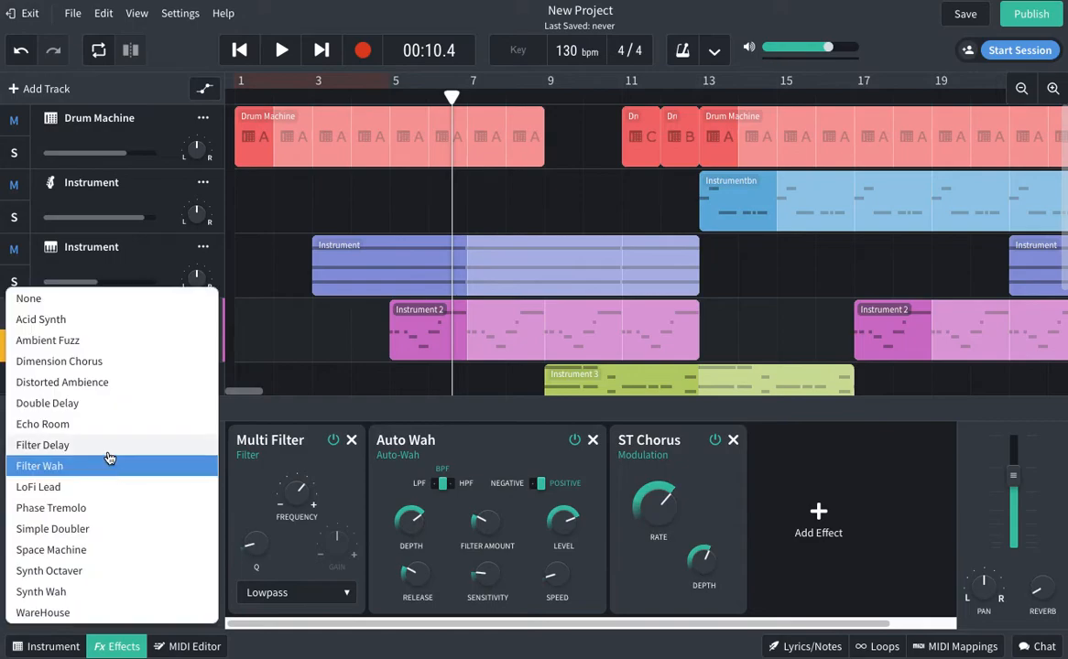
click(55, 508)
click(386, 95)
key(space)
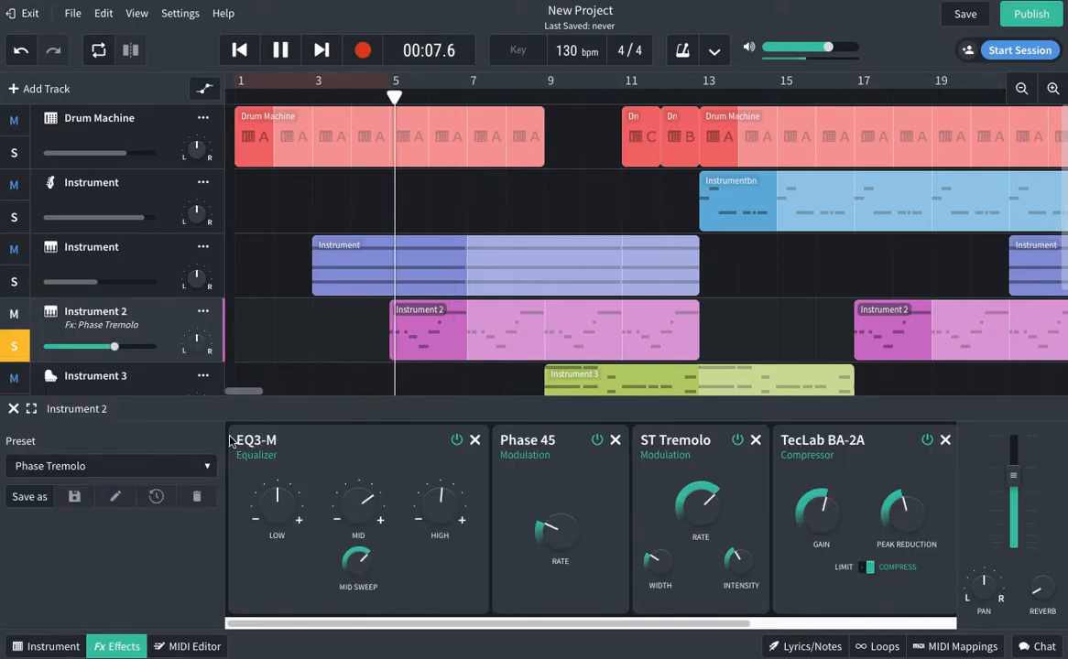
key(space)
- Apply the Dimension Chorus effect preset to Instrument 2 and play it from bar 5
click(116, 468)
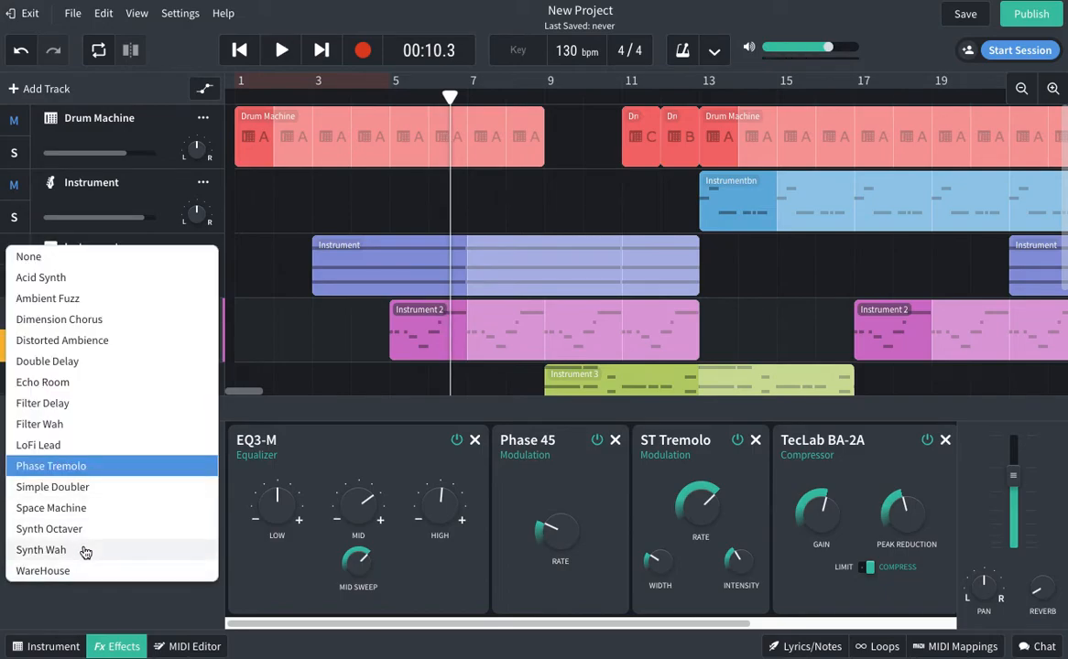
click(84, 319)
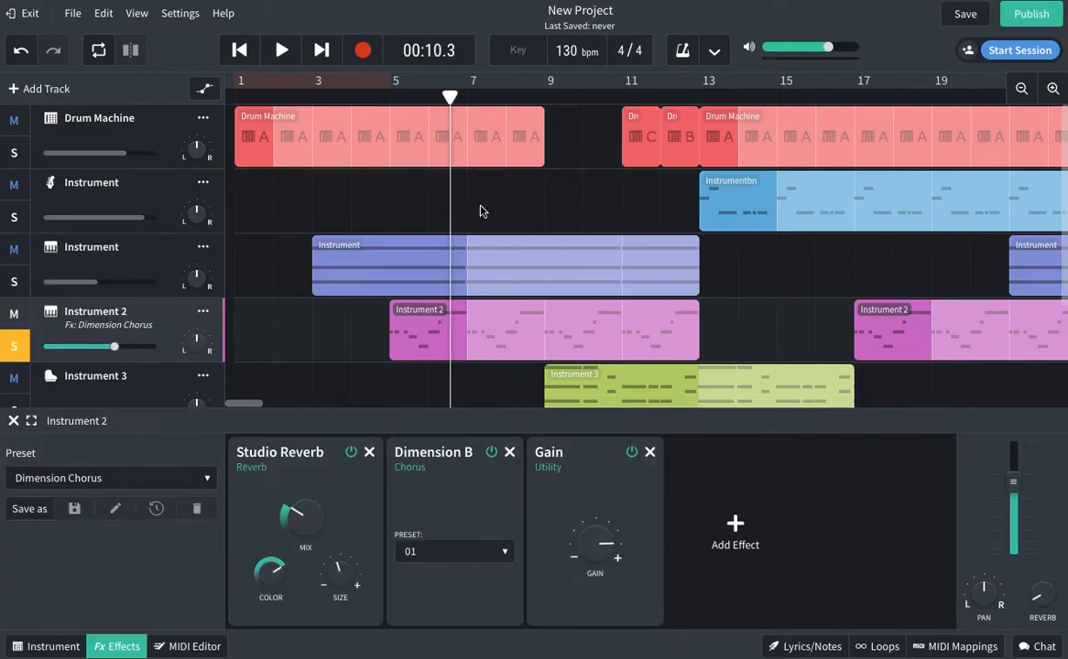
click(395, 97)
key(space)
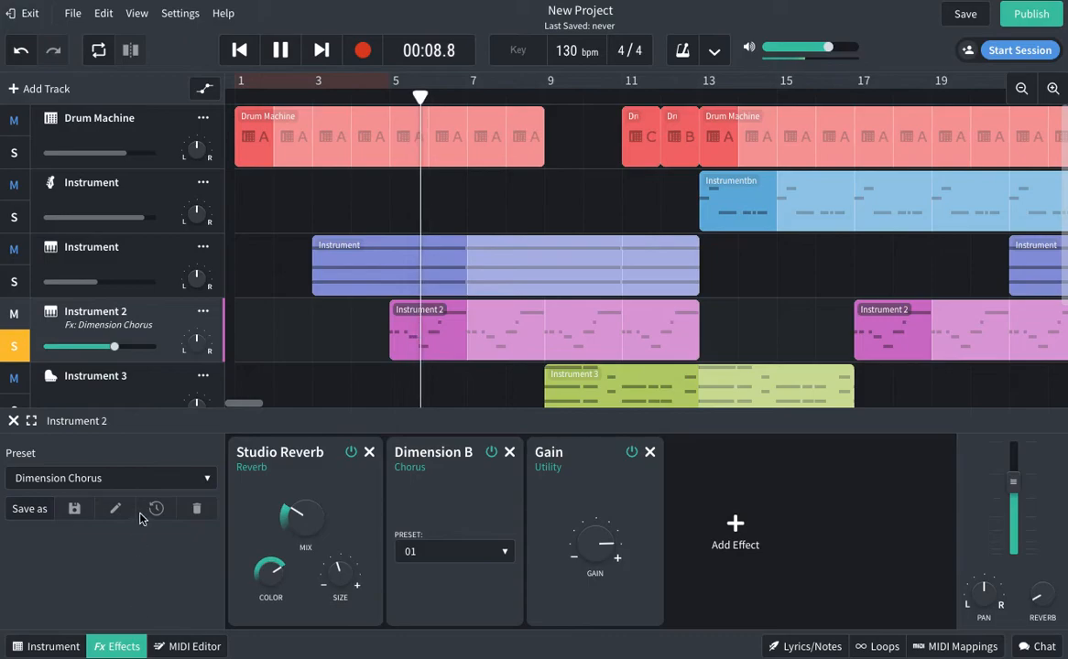
key(space)
- Raise the Studio Reverb mix on Instrument 2 to 4.8 while listening to the part
drag(303, 527, 304, 510)
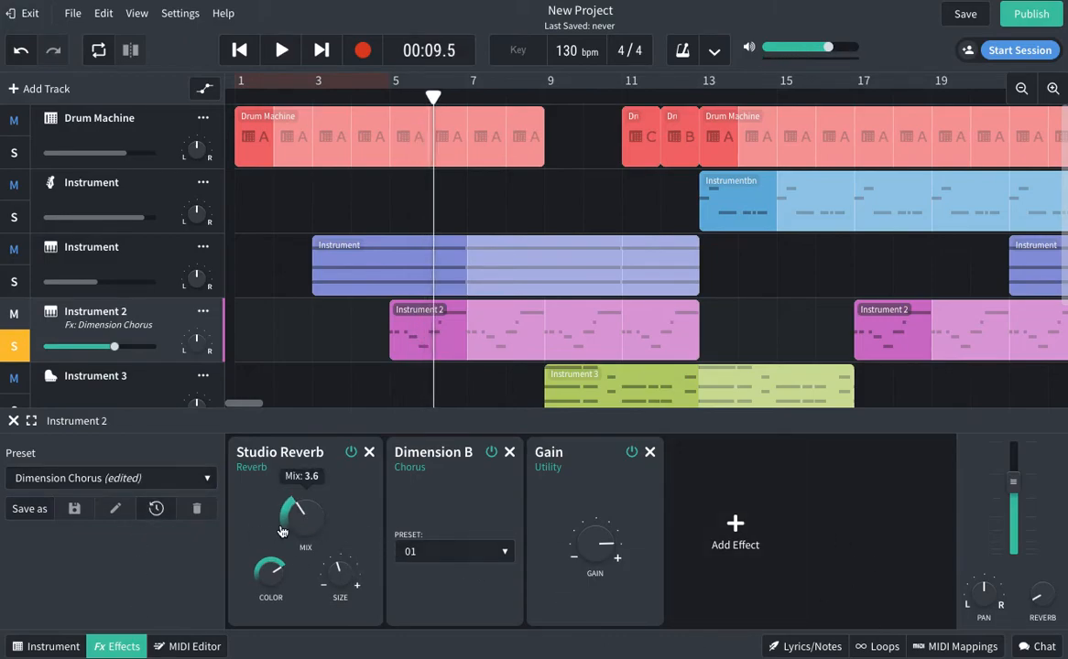
key(space)
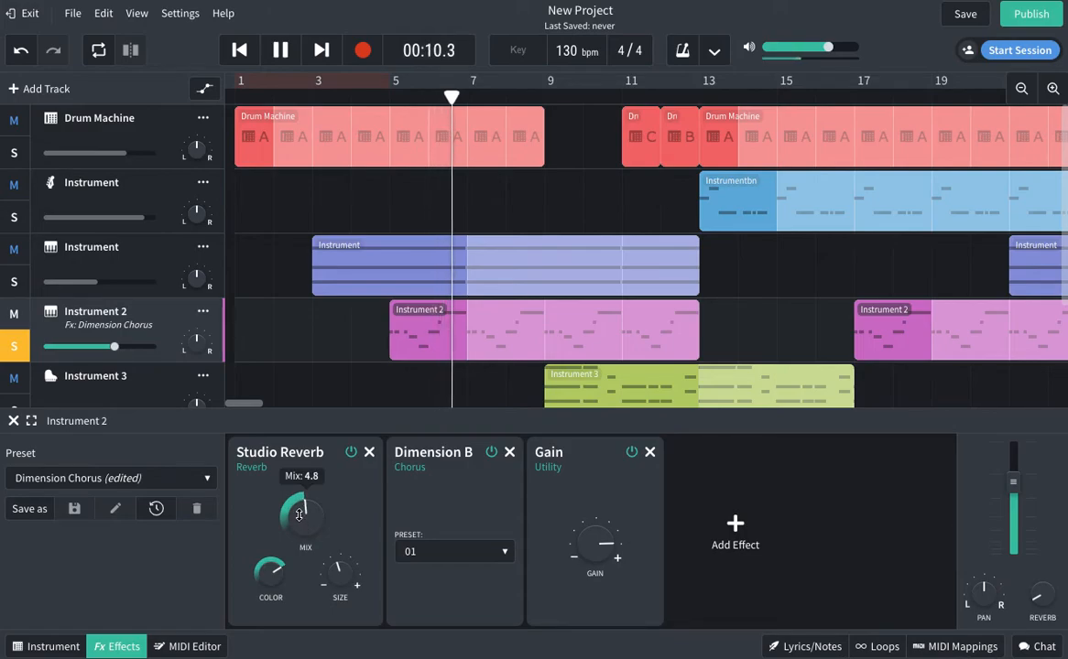
key(space)
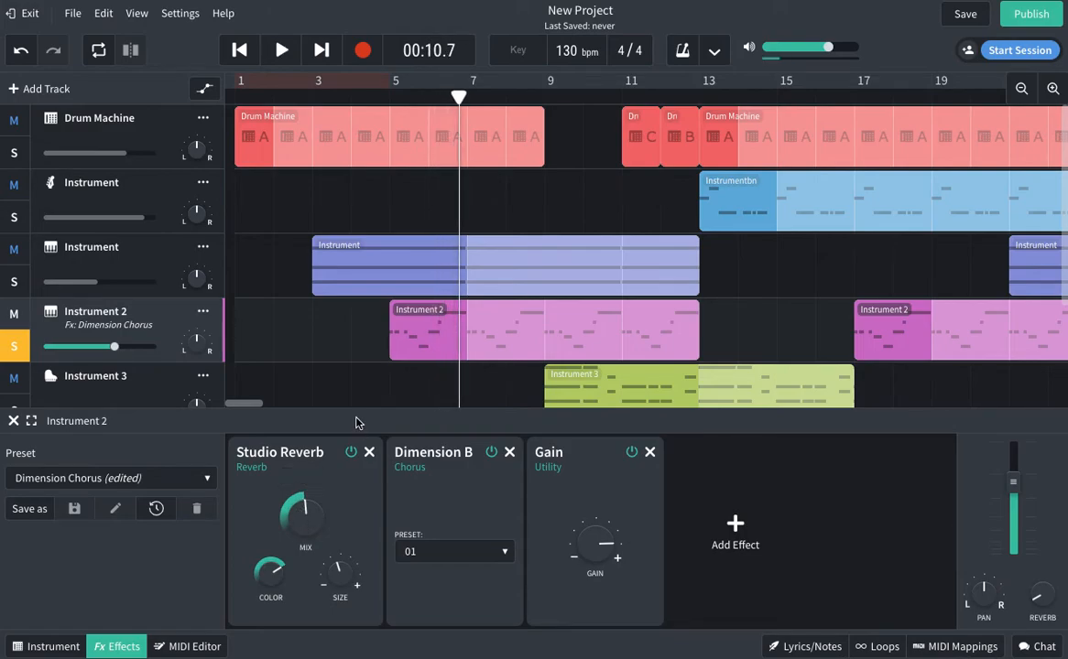
- Apply the Acid Synth effect preset to the bass track below the drums and solo it, with the playhead just before bar 13
click(134, 200)
click(84, 487)
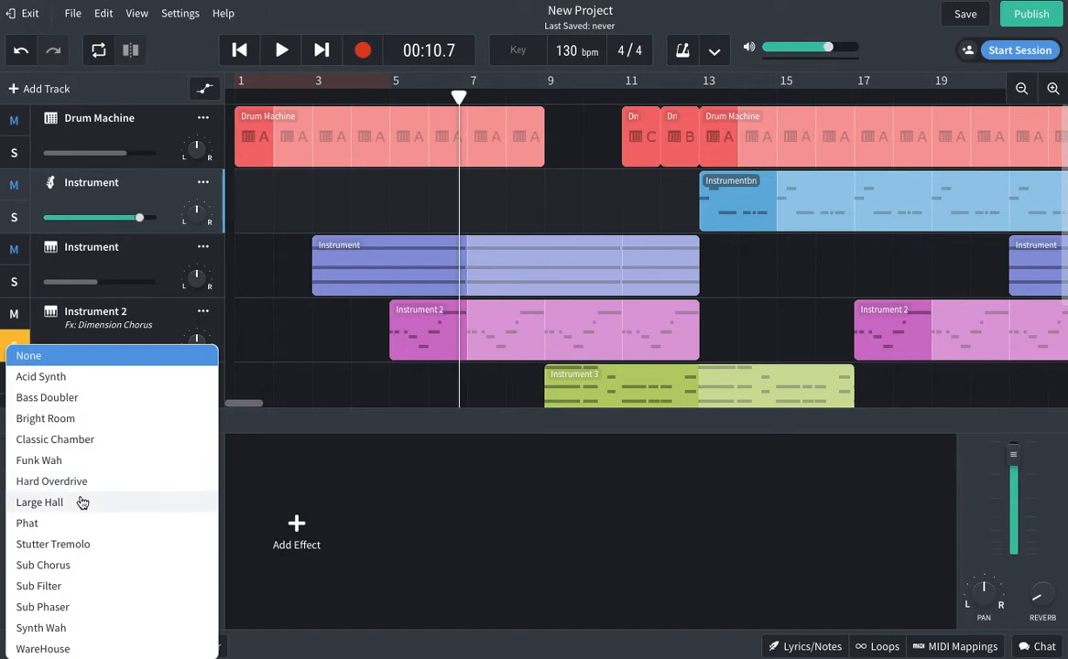
click(76, 379)
click(688, 91)
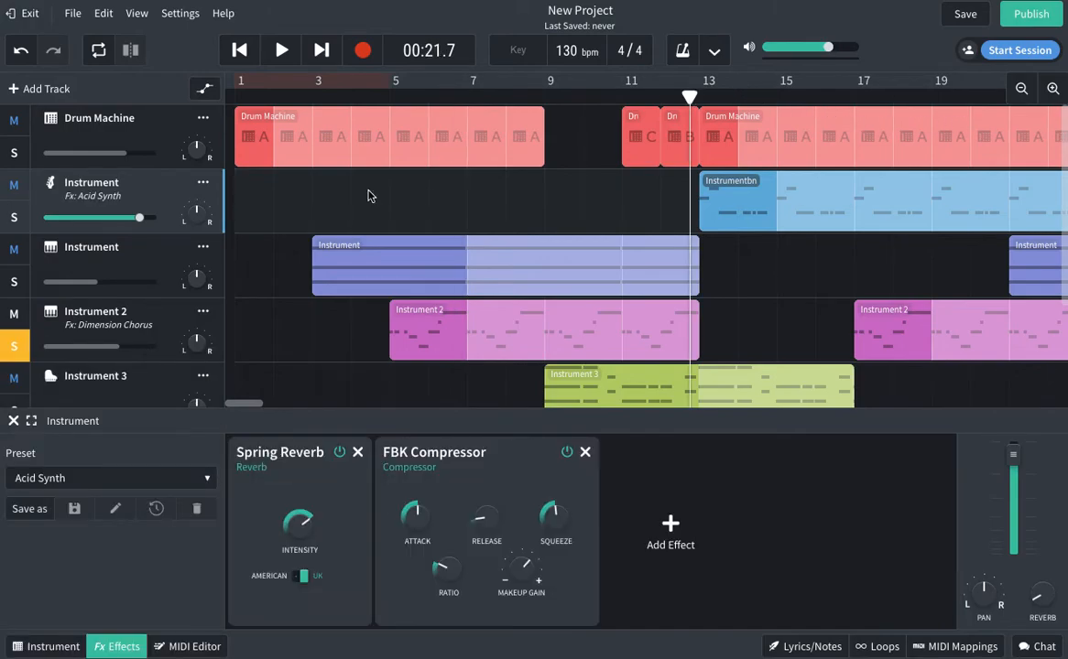
click(15, 216)
- Set the bass track's effect preset to None and play it dry from just before bar 13
click(96, 477)
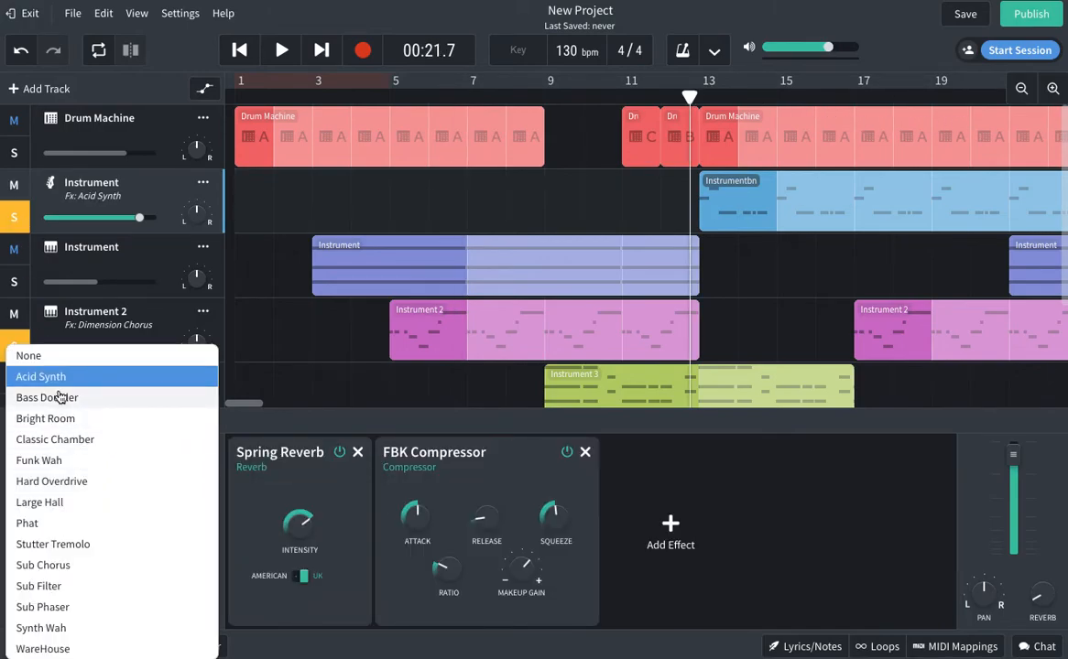
click(64, 357)
key(space)
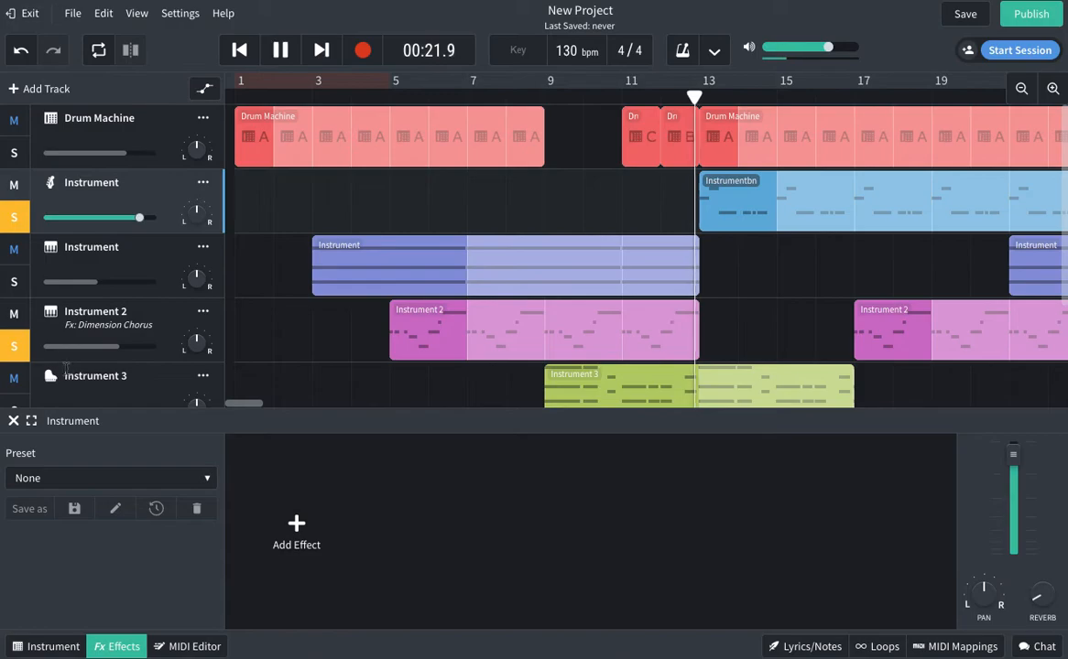
key(space)
- Apply the Acid Synth preset to the bass track again and play it from just before bar 13
click(102, 478)
click(66, 374)
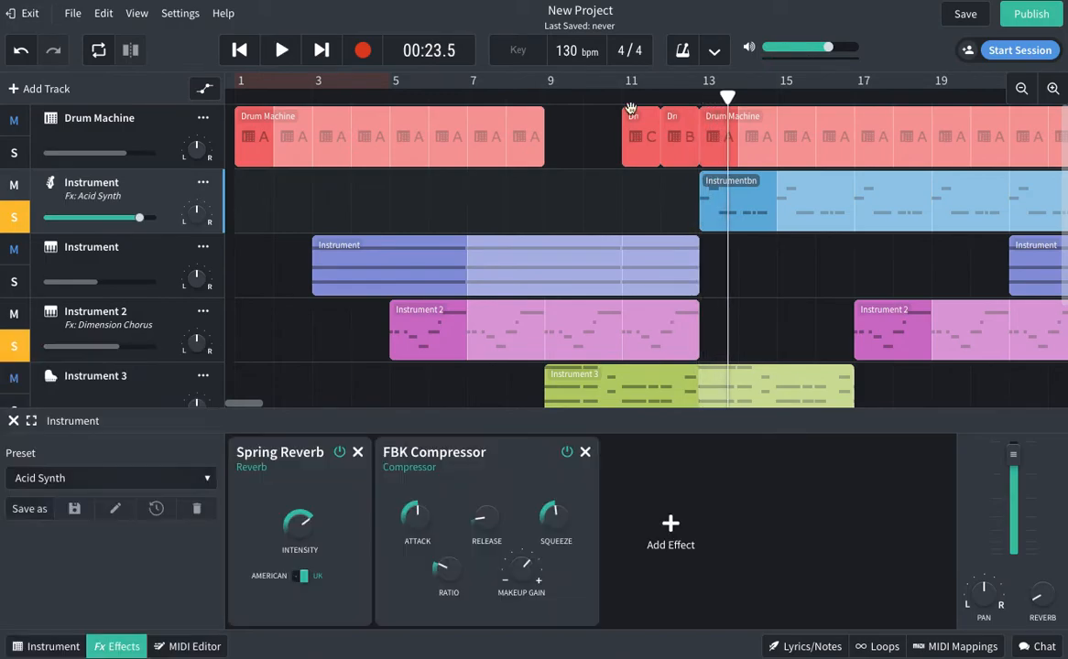
click(697, 96)
key(space)
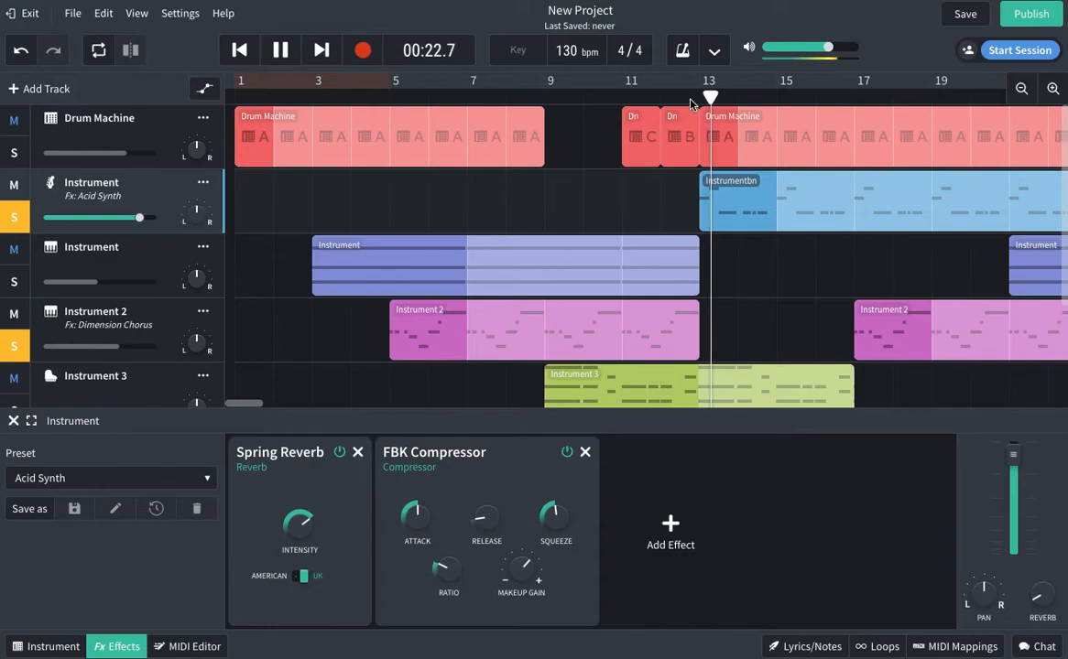
key(space)
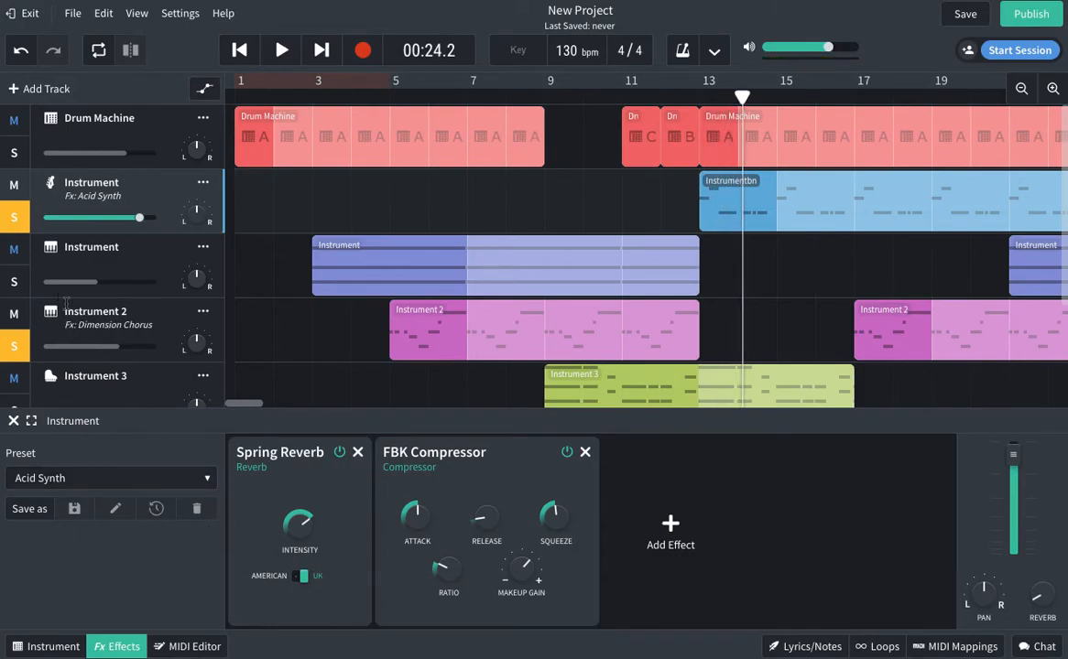
- Unsolo the bass track and Instrument 2, and close the effects settings
click(15, 218)
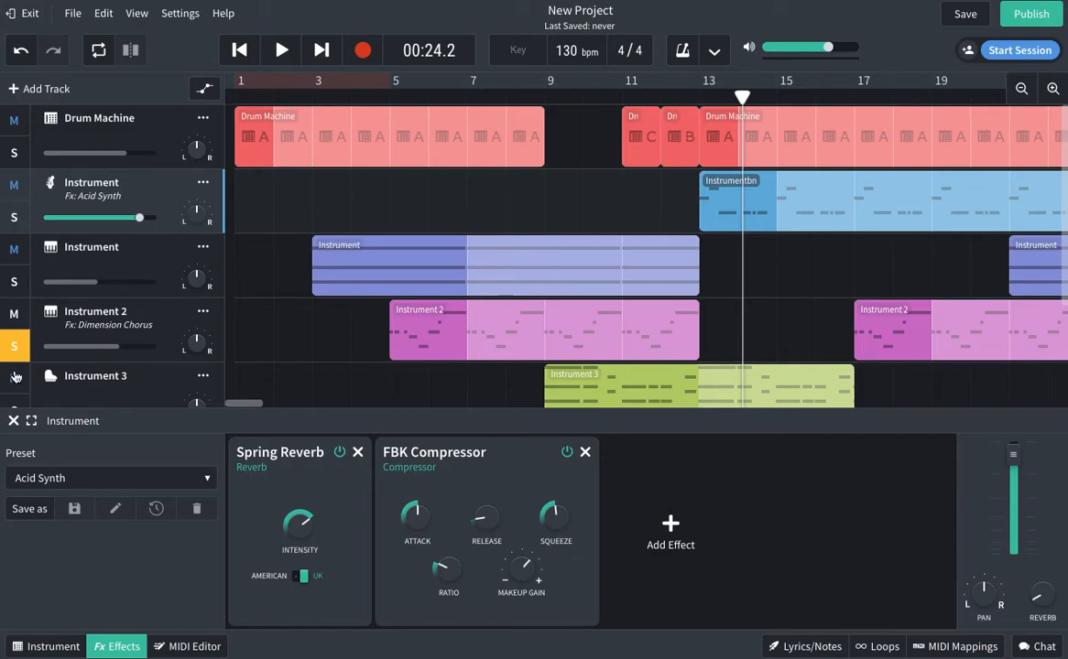
click(15, 345)
click(13, 422)
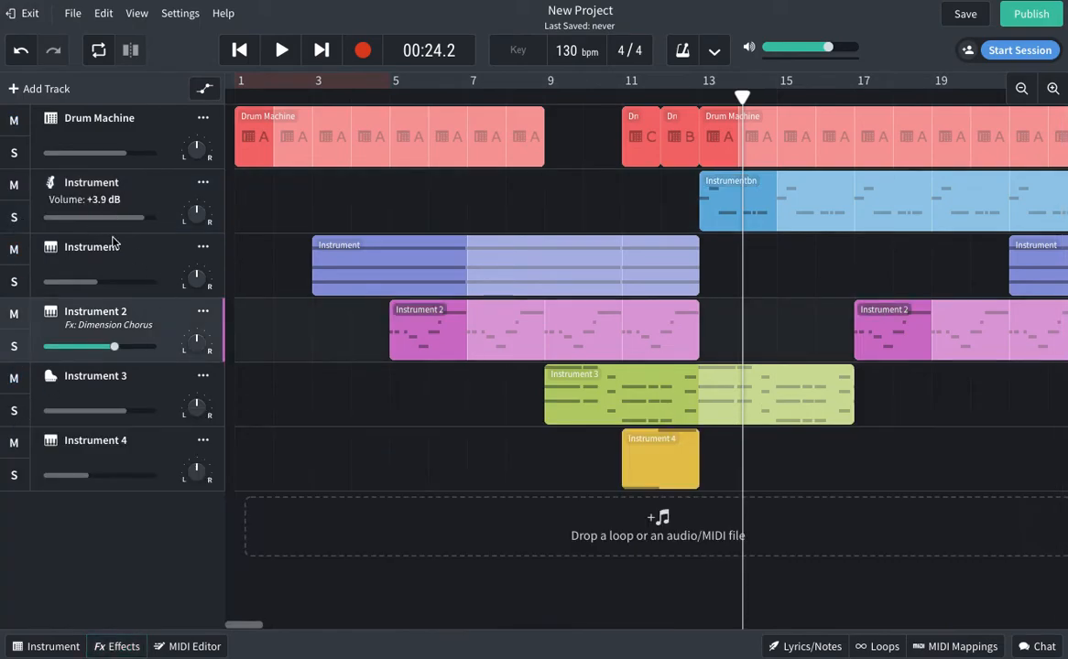
- Apply the Large Hall effect preset to Instrument 3 and close its effects settings
click(140, 249)
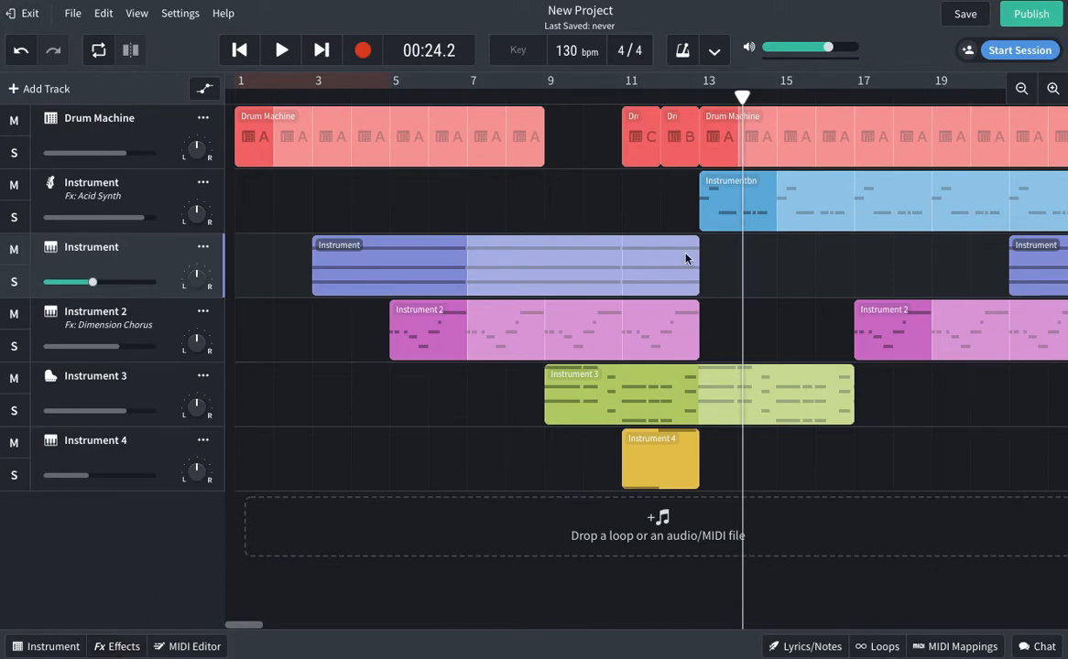
click(116, 395)
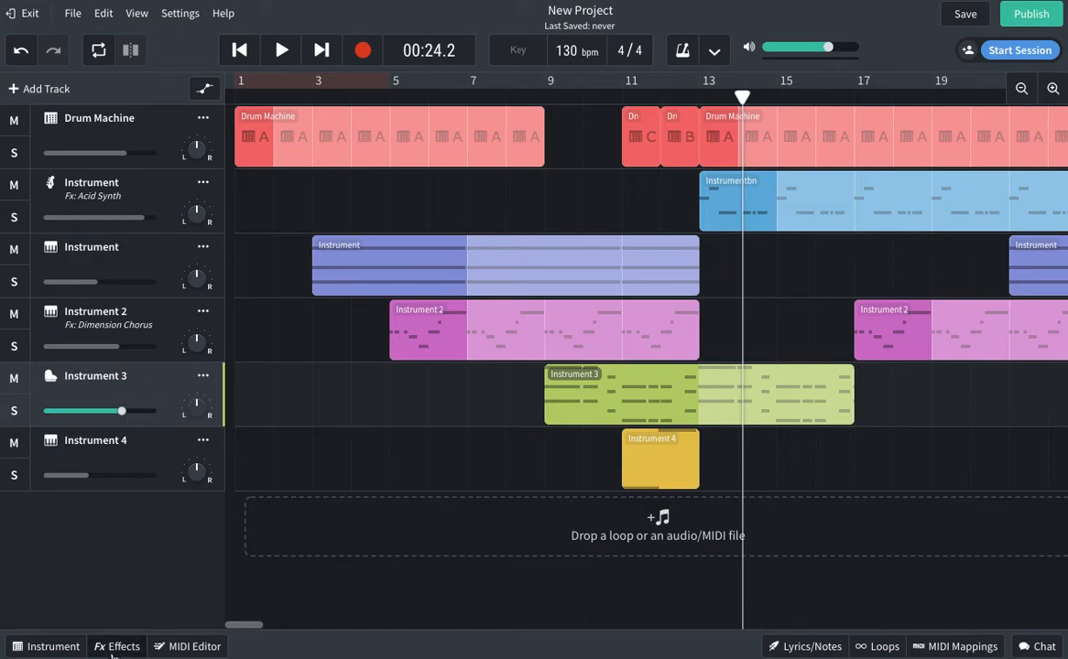
click(117, 647)
click(64, 476)
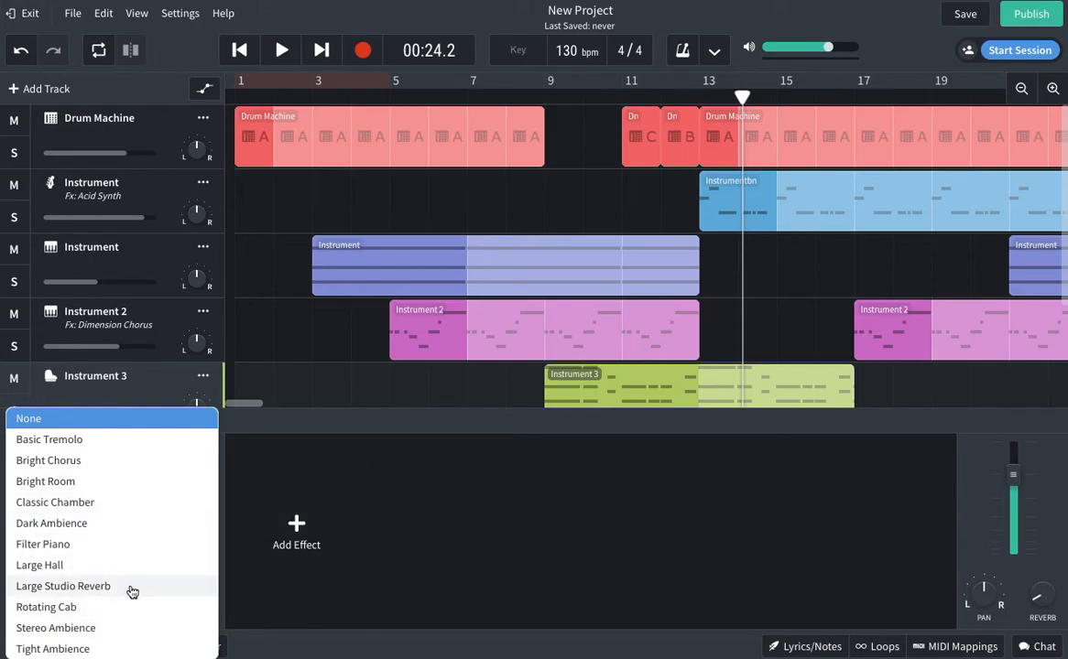
click(64, 568)
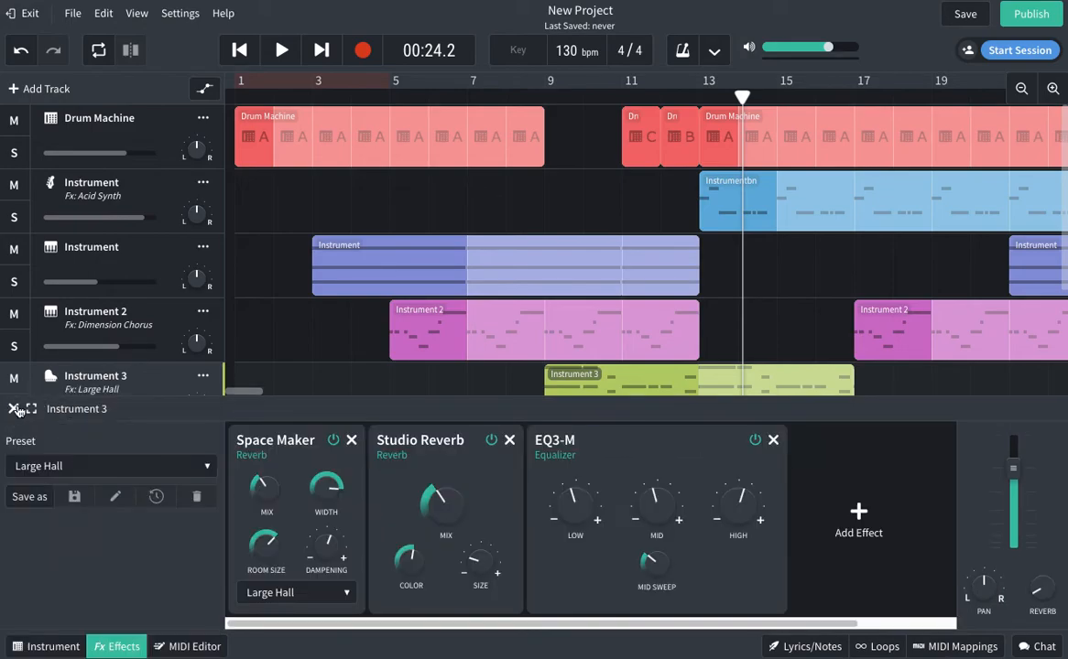
click(16, 410)
- Add a Voice/Mic track to the project, cancelling the computer's scheduled shutdown along the way
click(503, 472)
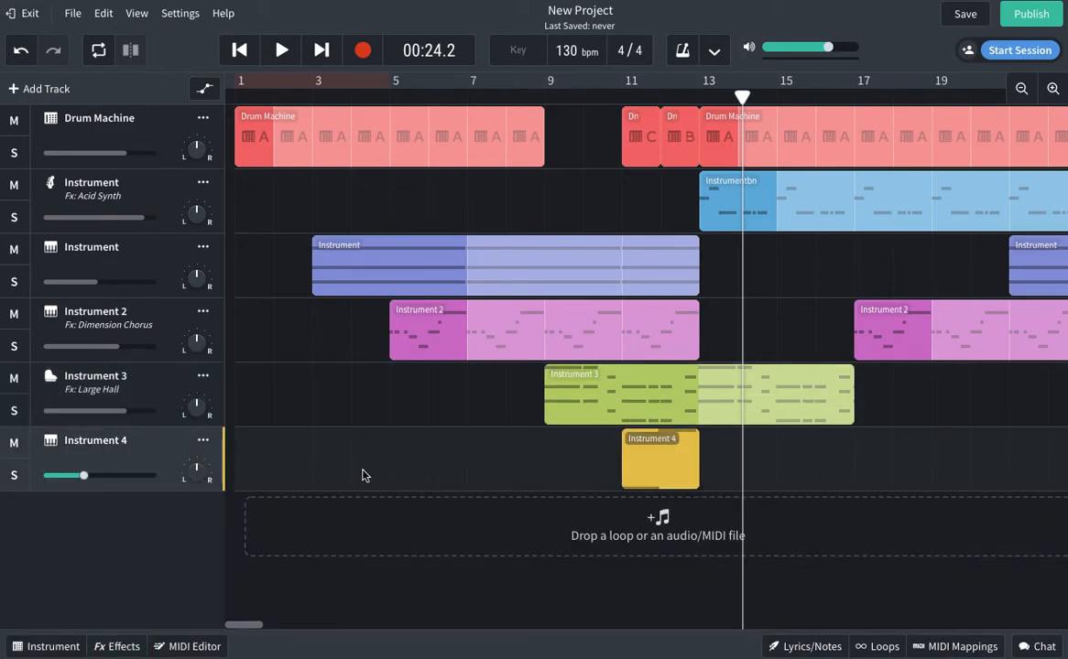
click(11, 89)
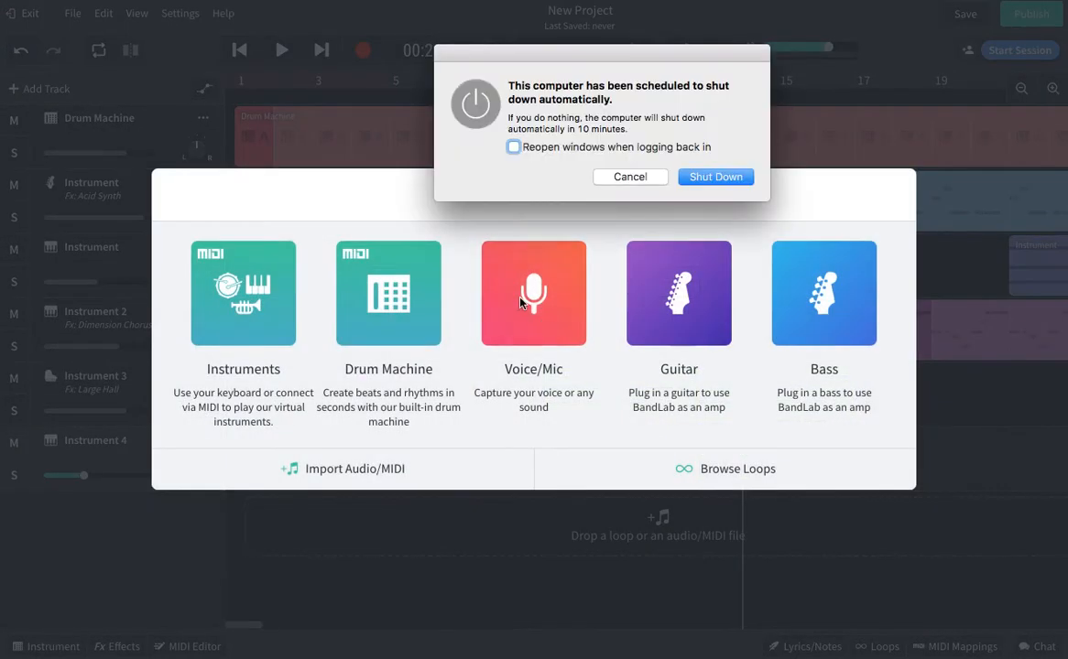
click(614, 174)
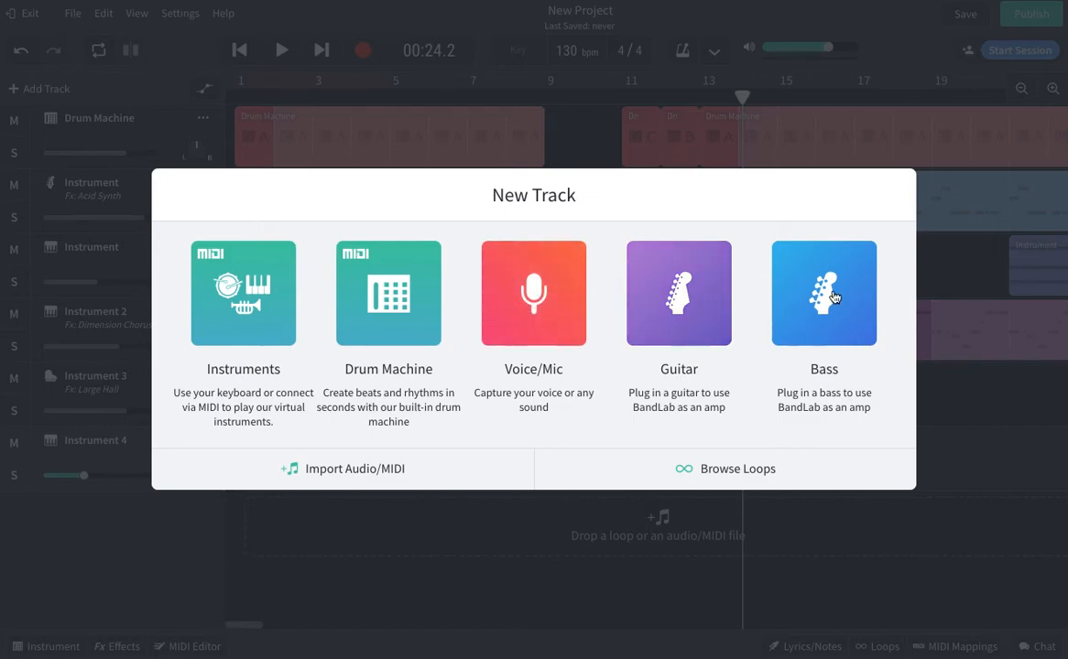
click(533, 297)
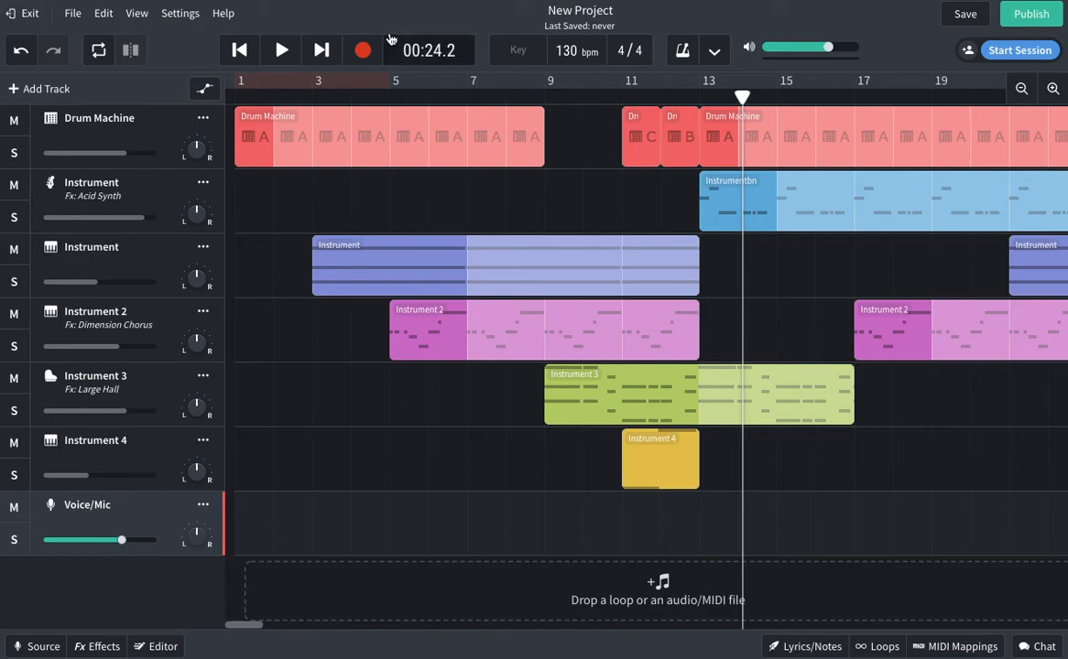
- Record a vocal clip about one and a half bars long on the Voice/Mic track from the start of the song
click(289, 57)
click(246, 53)
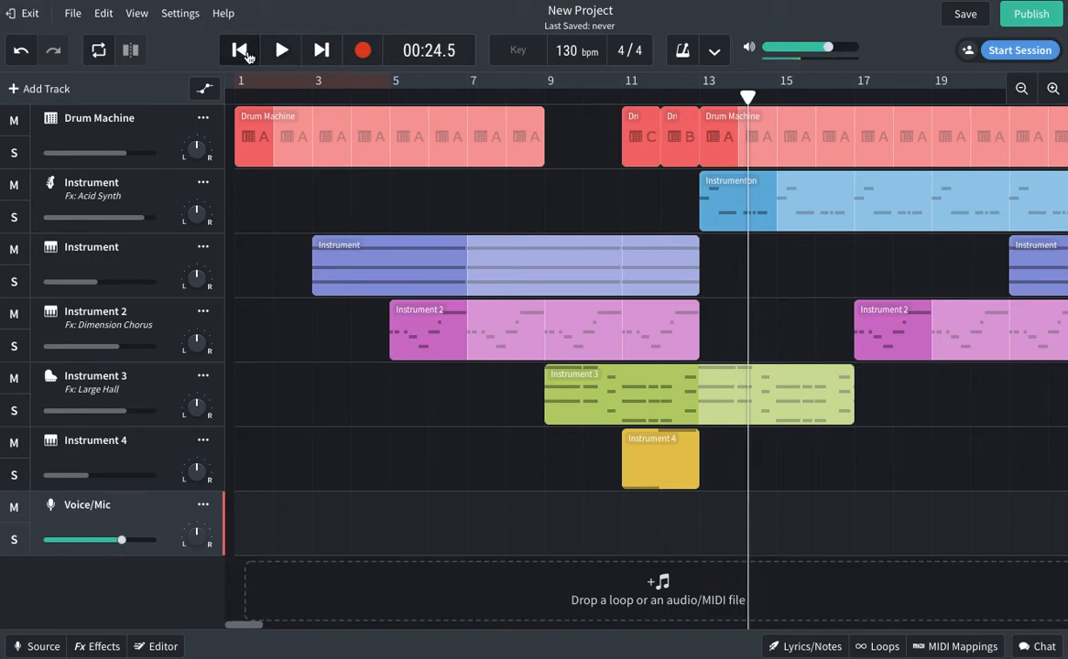
click(363, 50)
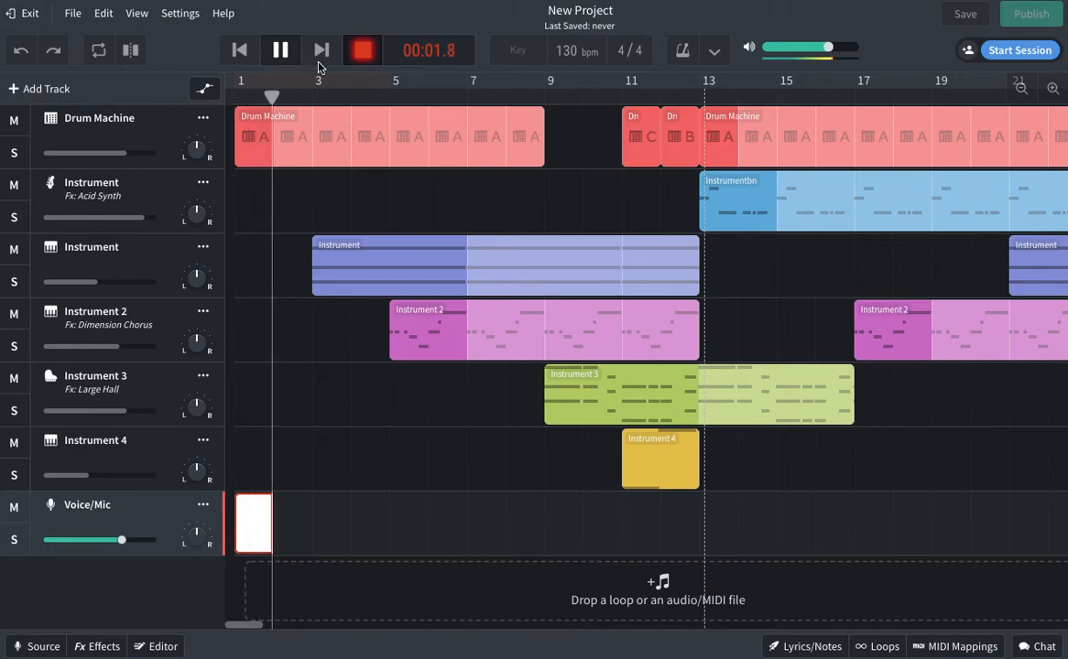
click(359, 56)
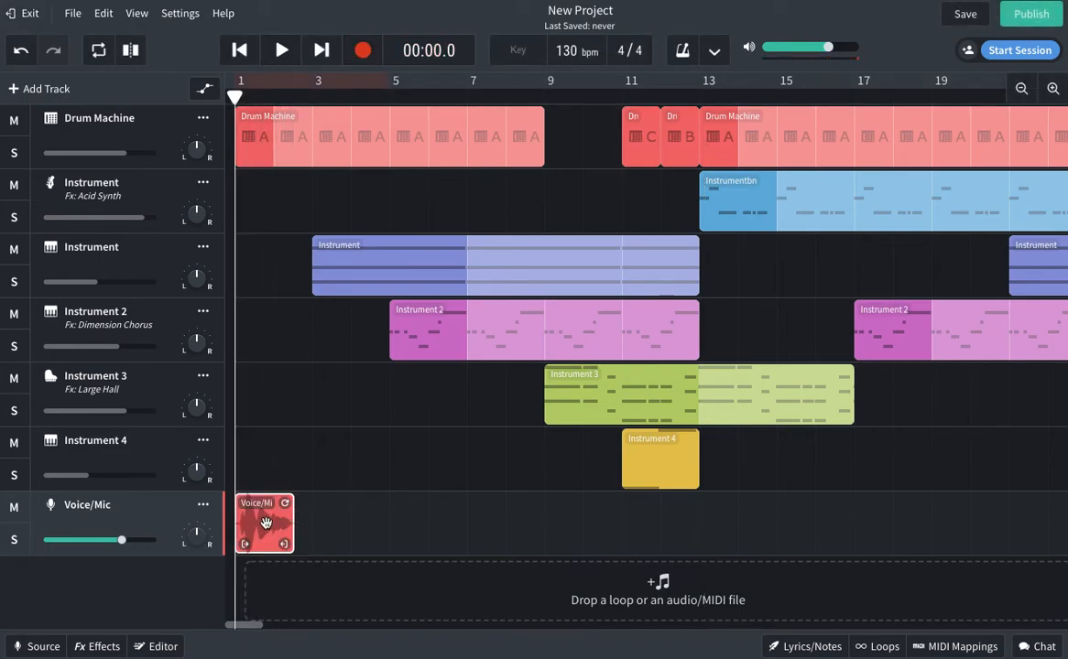
- Play back the recorded vocal clip from the start of the song and deselect it
key(space)
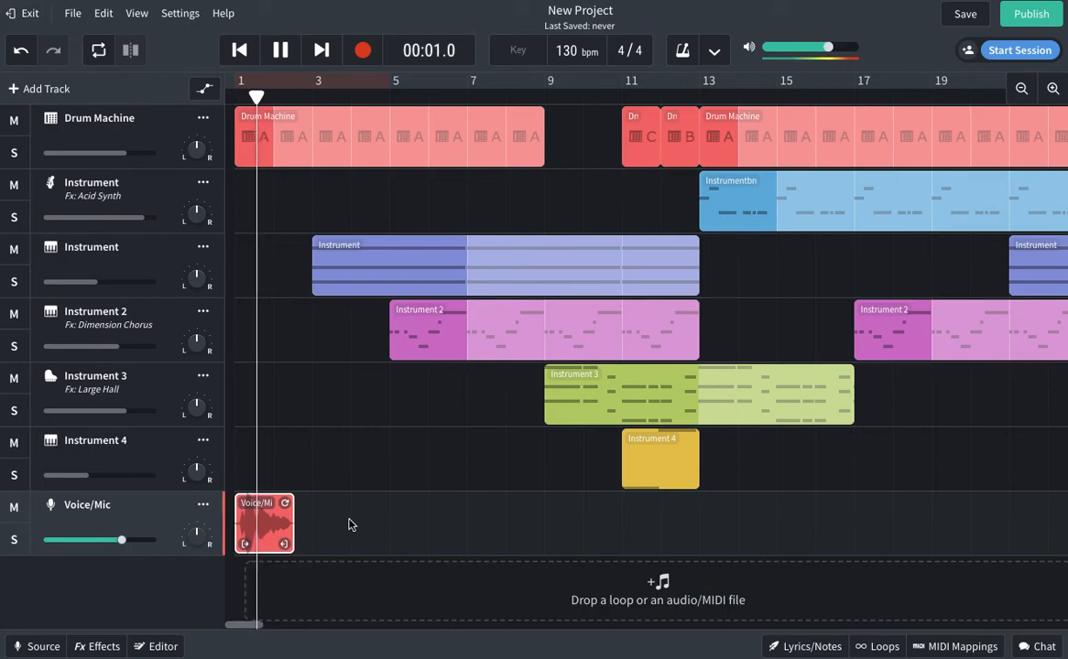
key(space)
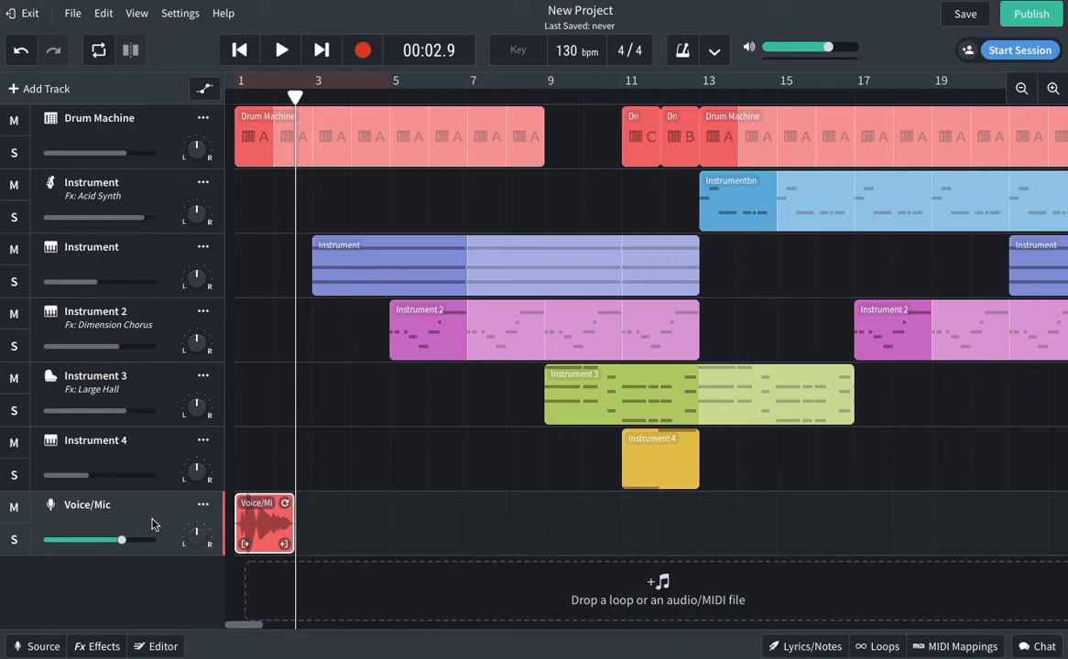
click(372, 528)
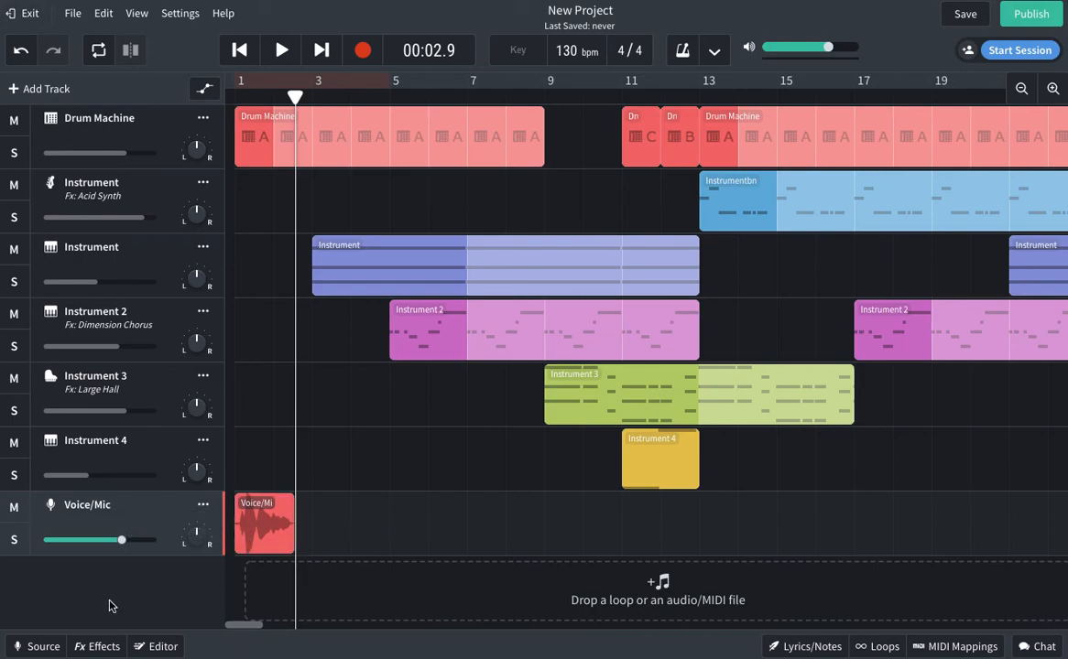
- Apply the Vocal Octaver effect preset to the Voice/Mic track and close its effects settings
click(98, 646)
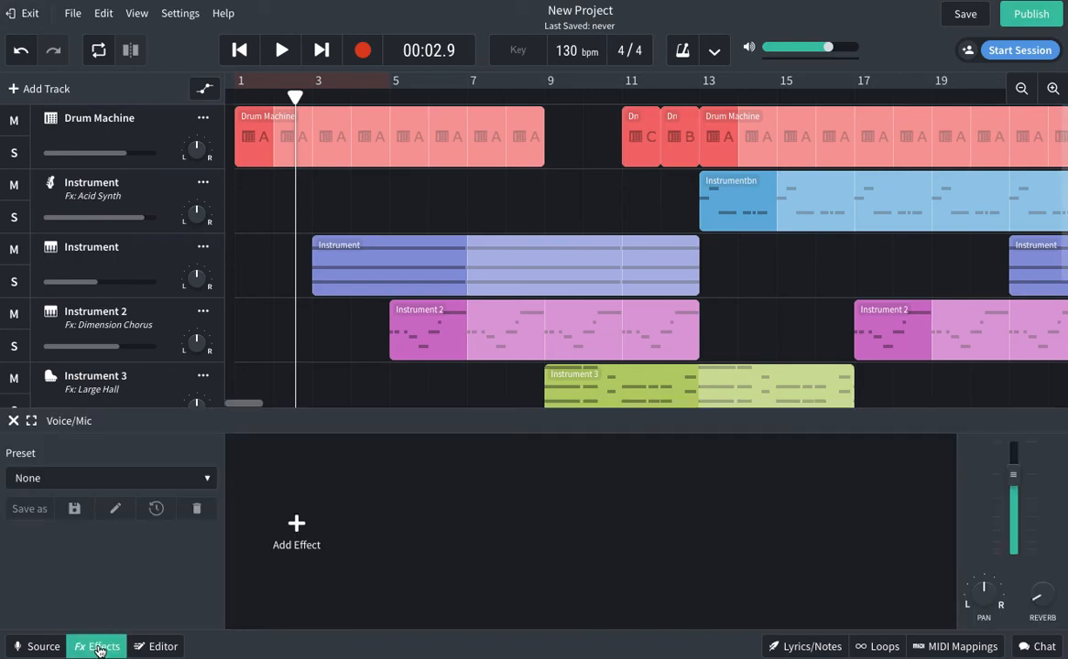
click(80, 477)
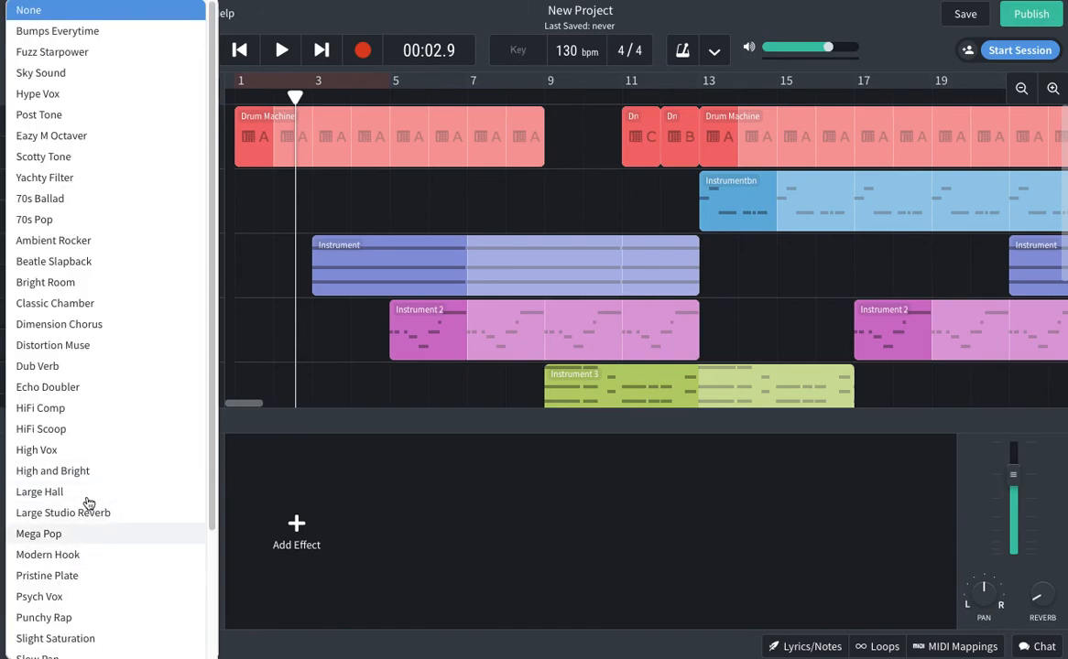
scroll(83, 366, down, 2)
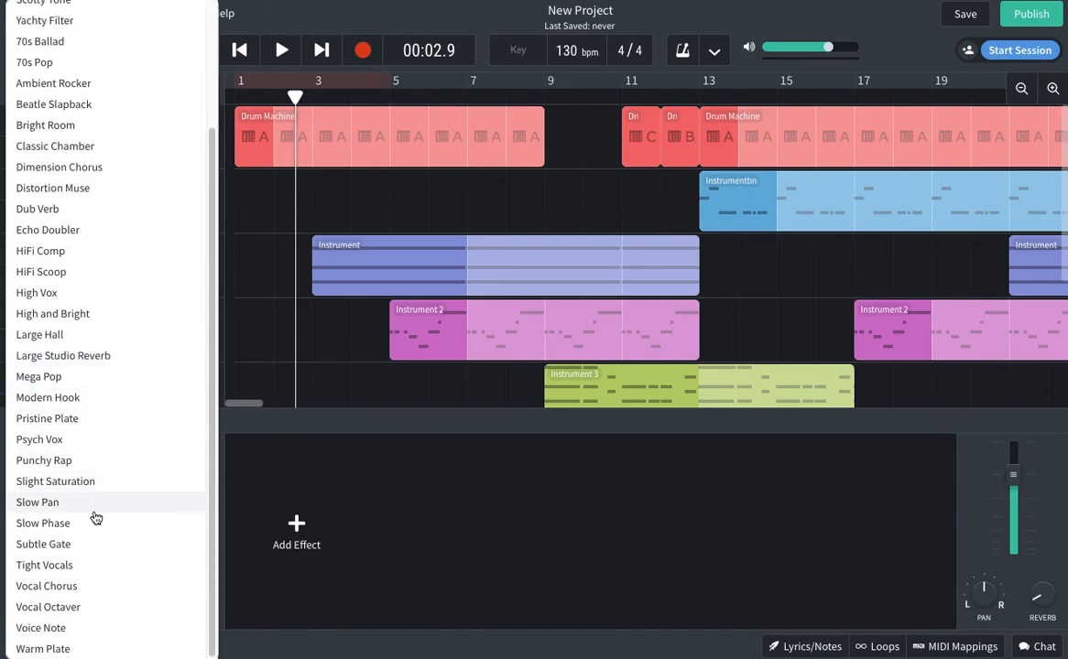
click(95, 608)
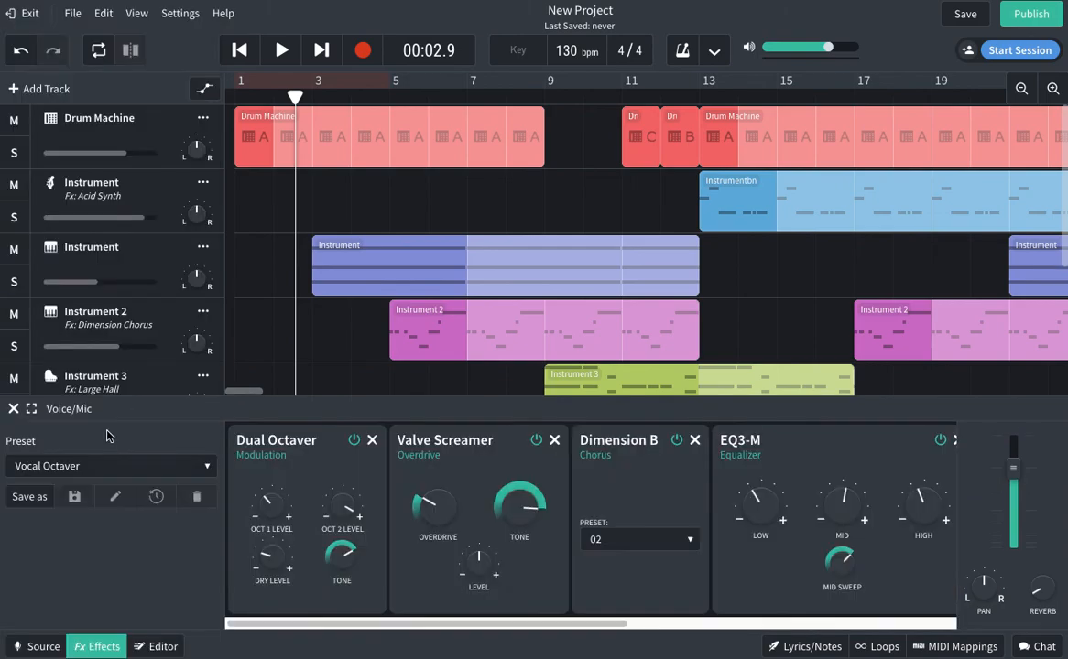
click(12, 411)
- Play the opening bars from the start of the song to hear the vocal clip with its effect preset
click(241, 52)
key(space)
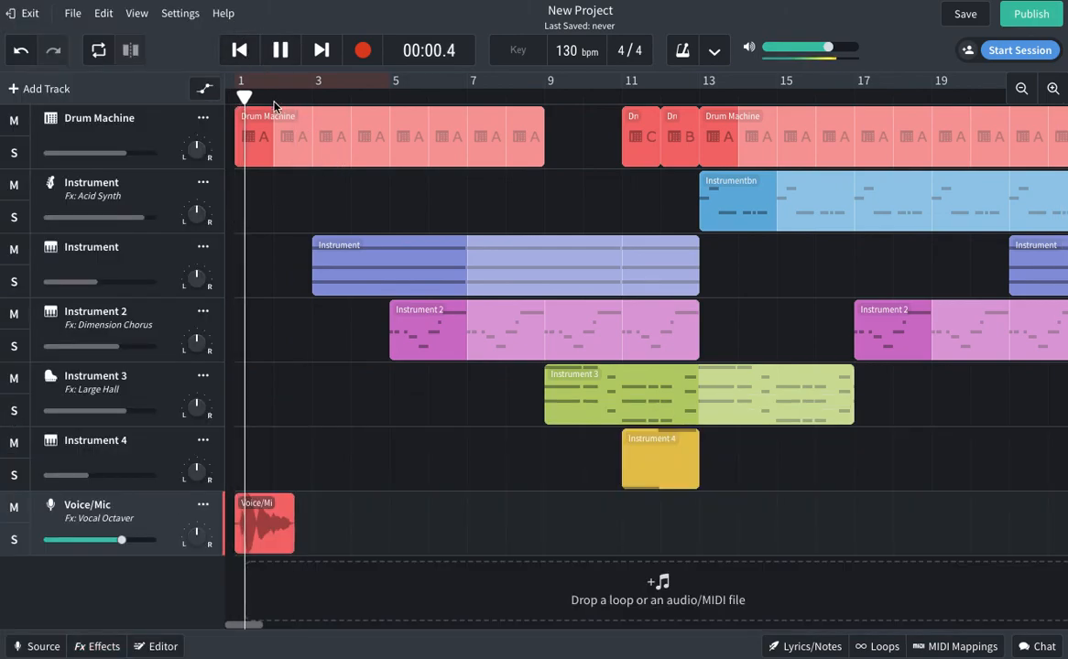
key(space)
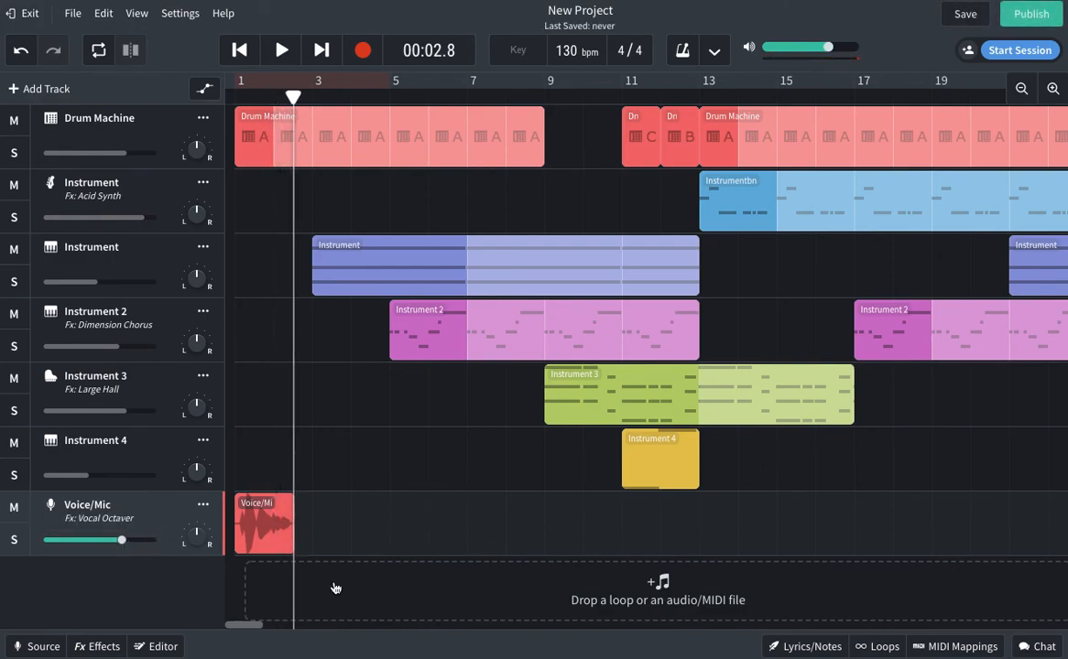
mouse_move(247, 629)
mouse_down()
mouse_move(265, 629)
mouse_move(252, 625)
mouse_up()
click(767, 252)
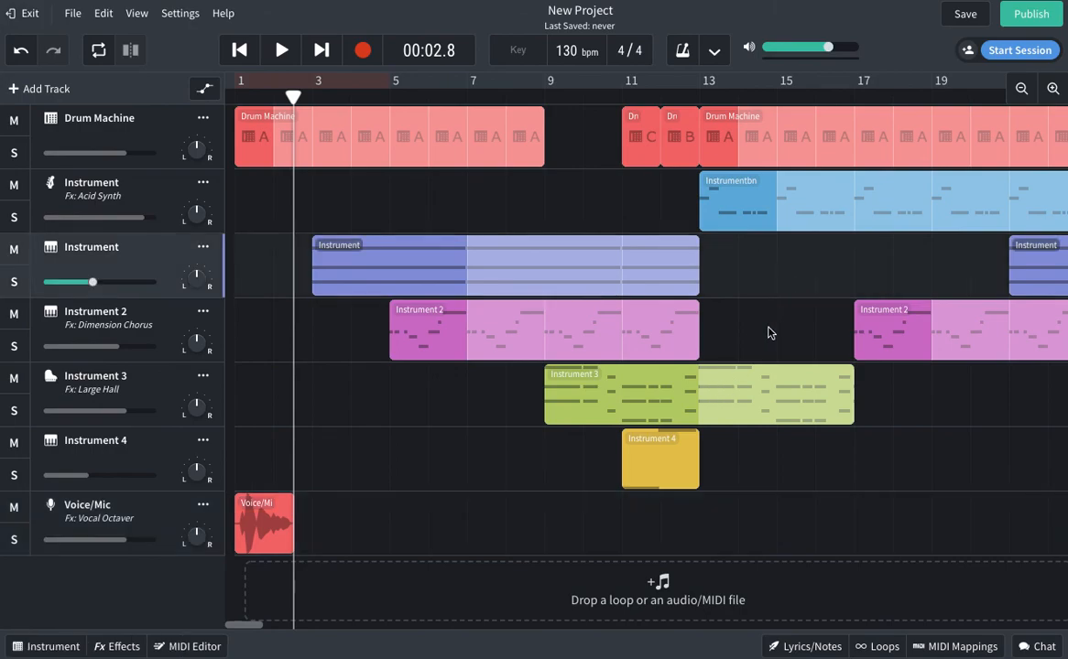